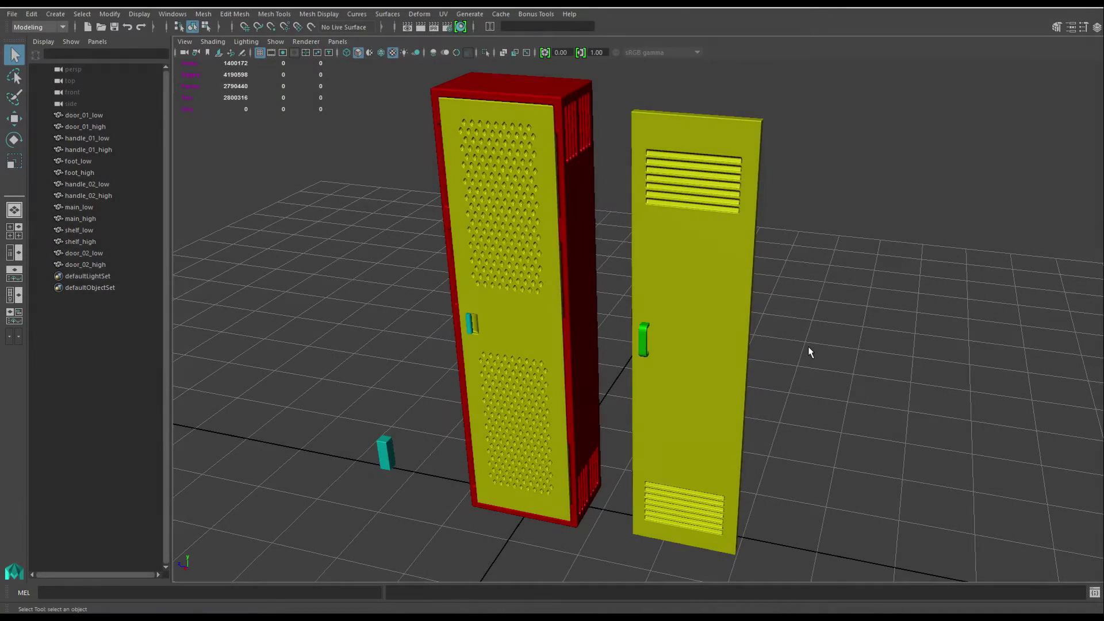
Orbit around the lockers and select door_01_high, the high-poly door next to the red locker
{"action": "left_click_drag", "start_coordinate": [811, 326], "coordinate": [523, 217], "text": "alt"}
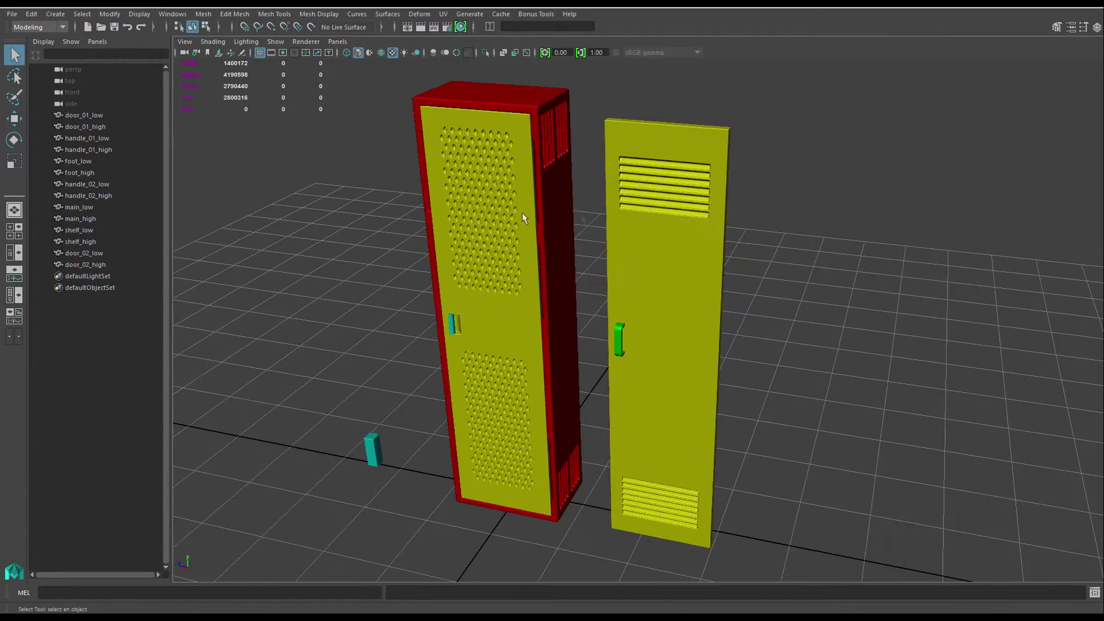
{"action": "left_click", "coordinate": [718, 129]}
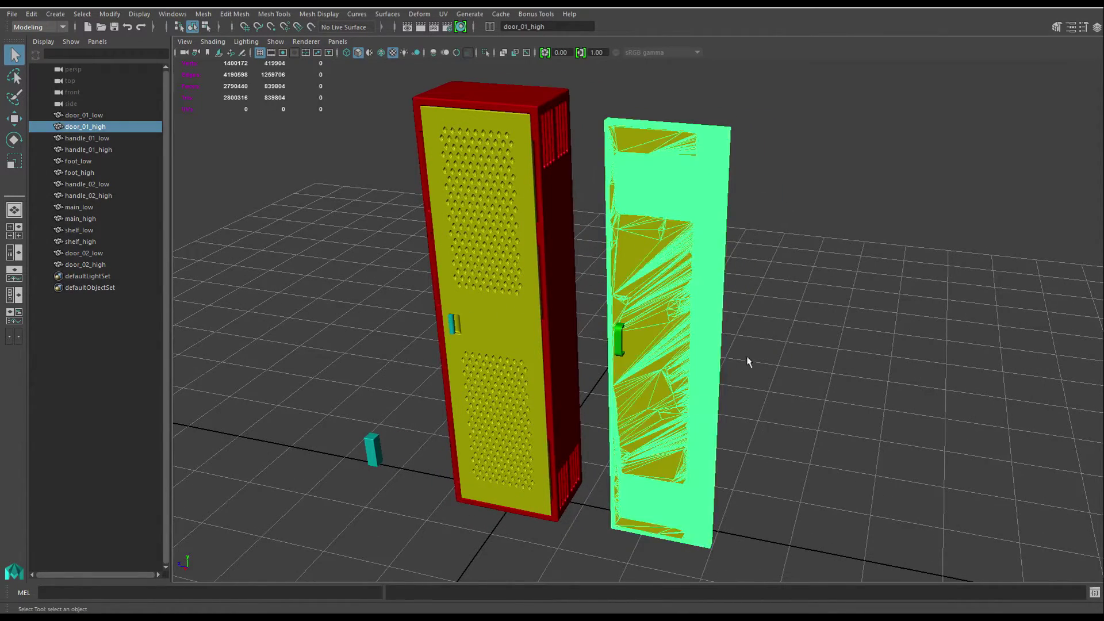
{"action": "left_click_drag", "start_coordinate": [748, 361], "coordinate": [789, 263], "text": "alt"}
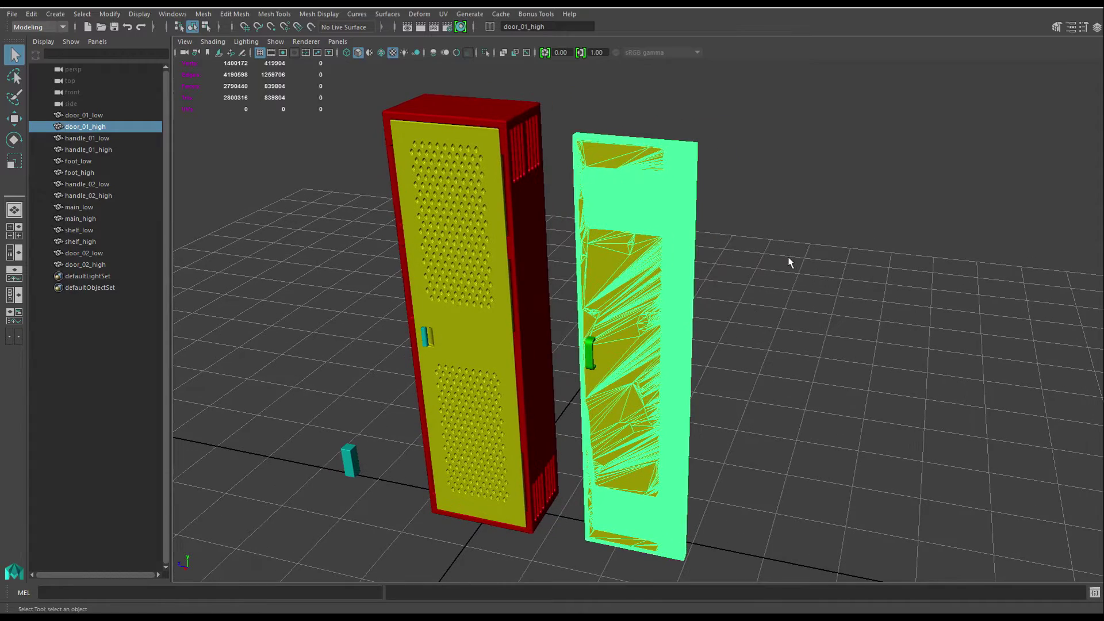
Show the Attribute Editor and inspect door_01_high's Metal_02 material
{"action": "left_click", "coordinate": [1071, 27]}
{"action": "left_click_drag", "start_coordinate": [713, 311], "coordinate": [856, 251], "text": "alt"}
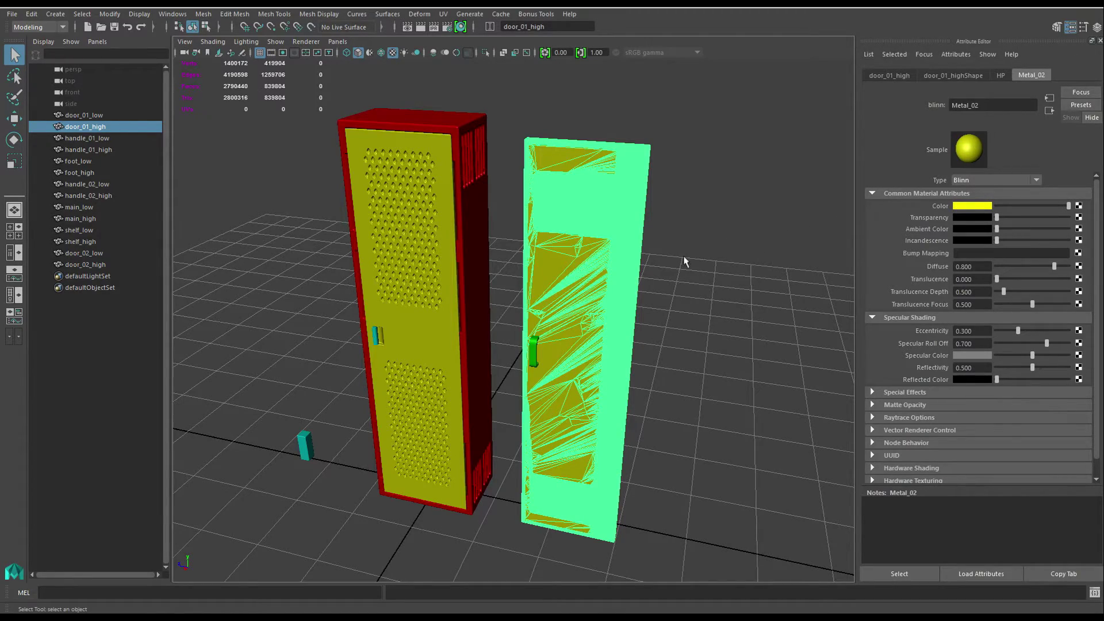
{"action": "left_click_drag", "start_coordinate": [687, 262], "coordinate": [426, 205], "text": "alt"}
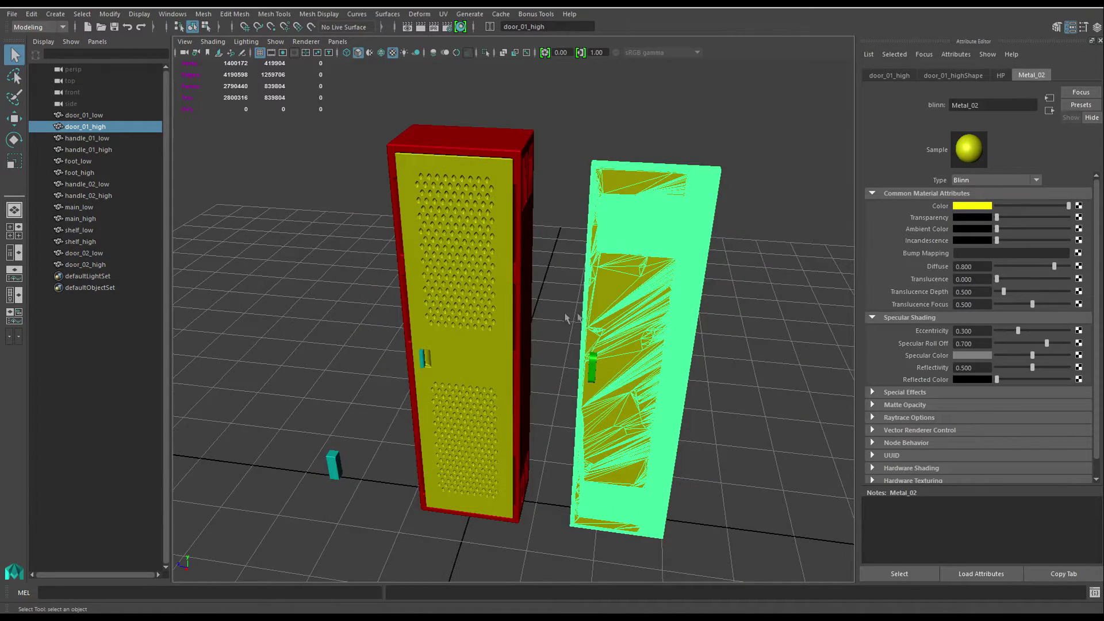
{"action": "left_click_drag", "start_coordinate": [563, 318], "coordinate": [594, 330], "text": "alt"}
{"action": "left_click_drag", "start_coordinate": [509, 199], "coordinate": [514, 244], "text": "alt"}
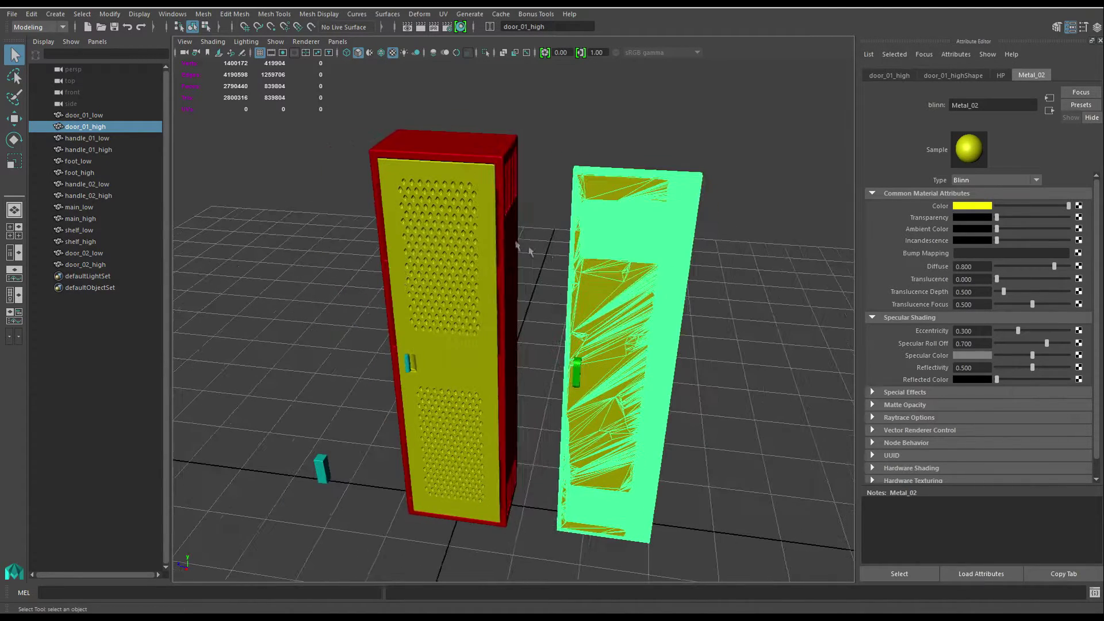
{"action": "left_click", "coordinate": [542, 172]}
{"action": "left_click_drag", "start_coordinate": [542, 173], "coordinate": [488, 180], "text": "alt"}
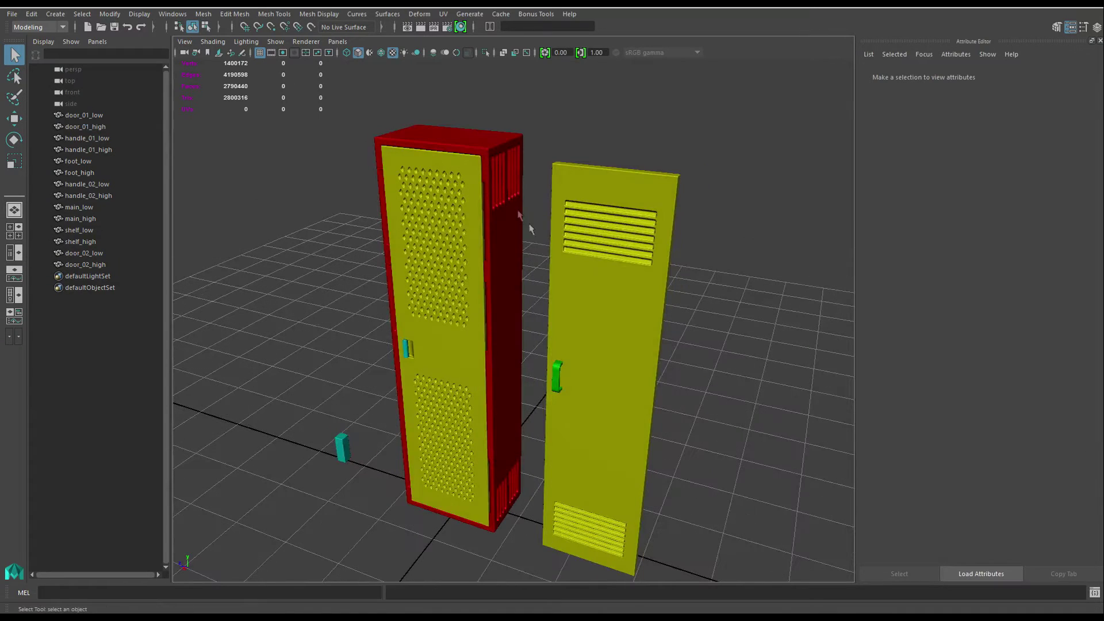
Check materials on main_high (Metal_01), handle_01_high (blinn11) and foot_high (Rubber), then select the locker parts
{"action": "left_click", "coordinate": [520, 210]}
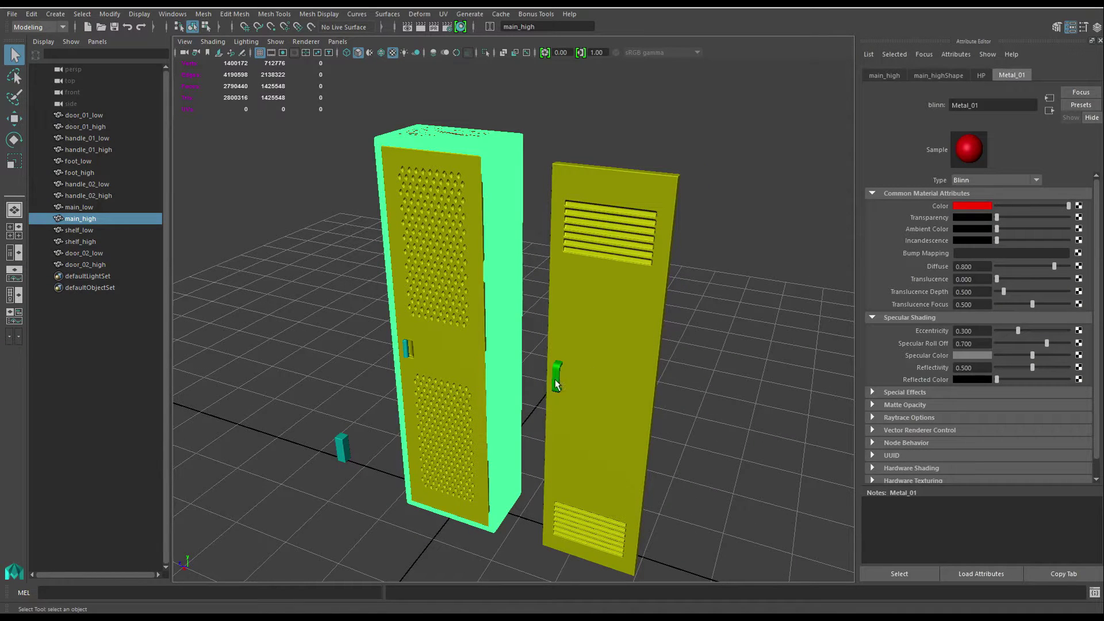
{"action": "left_click", "coordinate": [556, 377]}
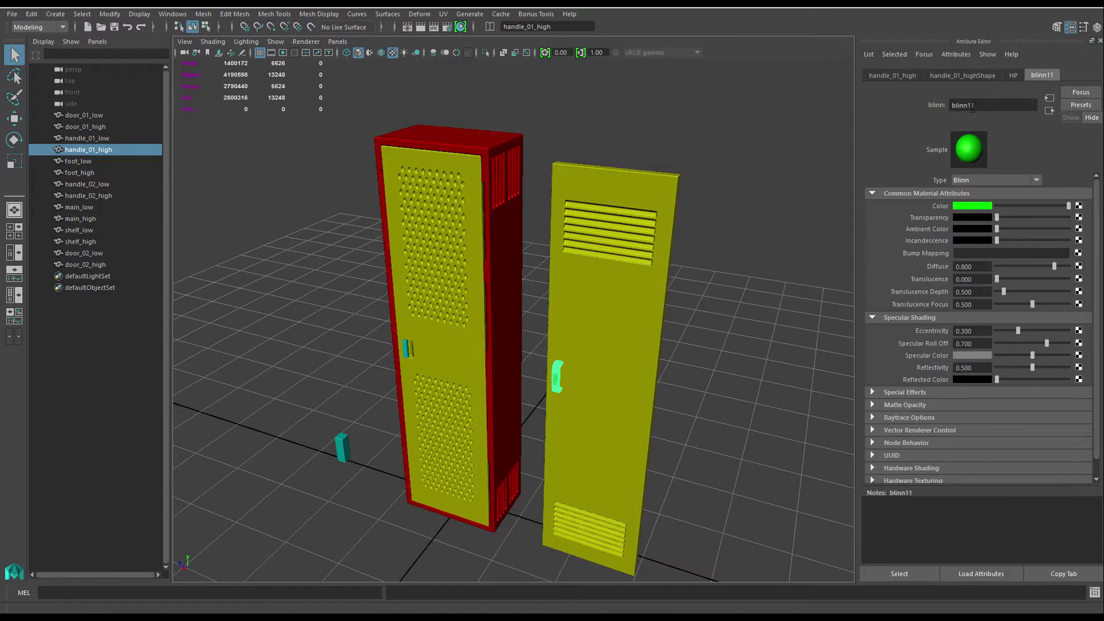
{"action": "left_click_drag", "start_coordinate": [704, 344], "coordinate": [669, 349], "text": "alt"}
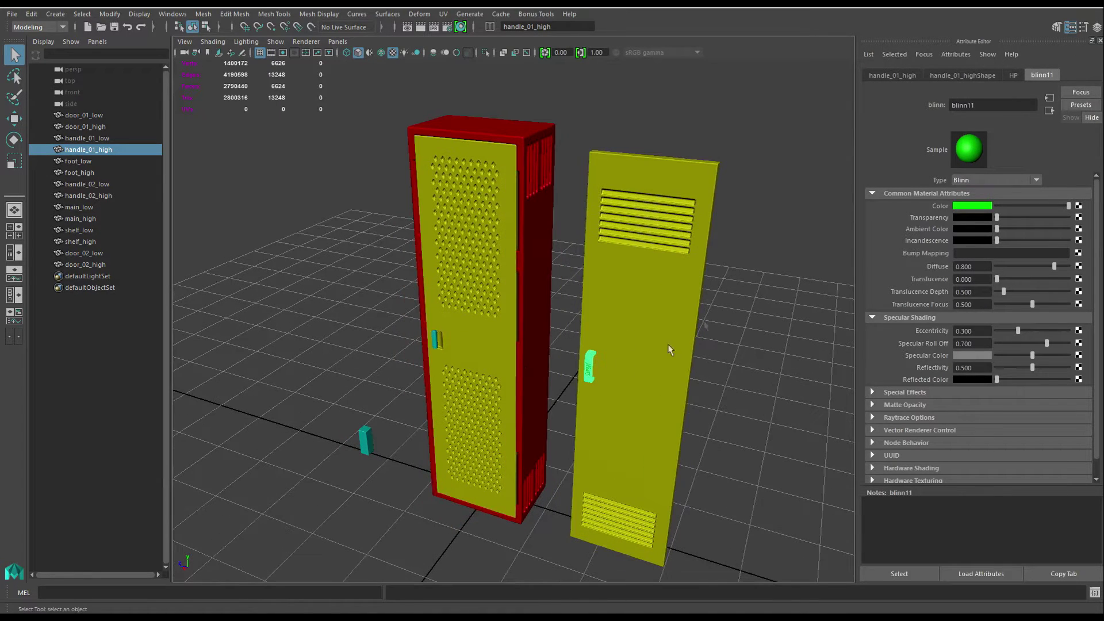
{"action": "left_click_drag", "start_coordinate": [589, 371], "coordinate": [418, 370], "text": "alt"}
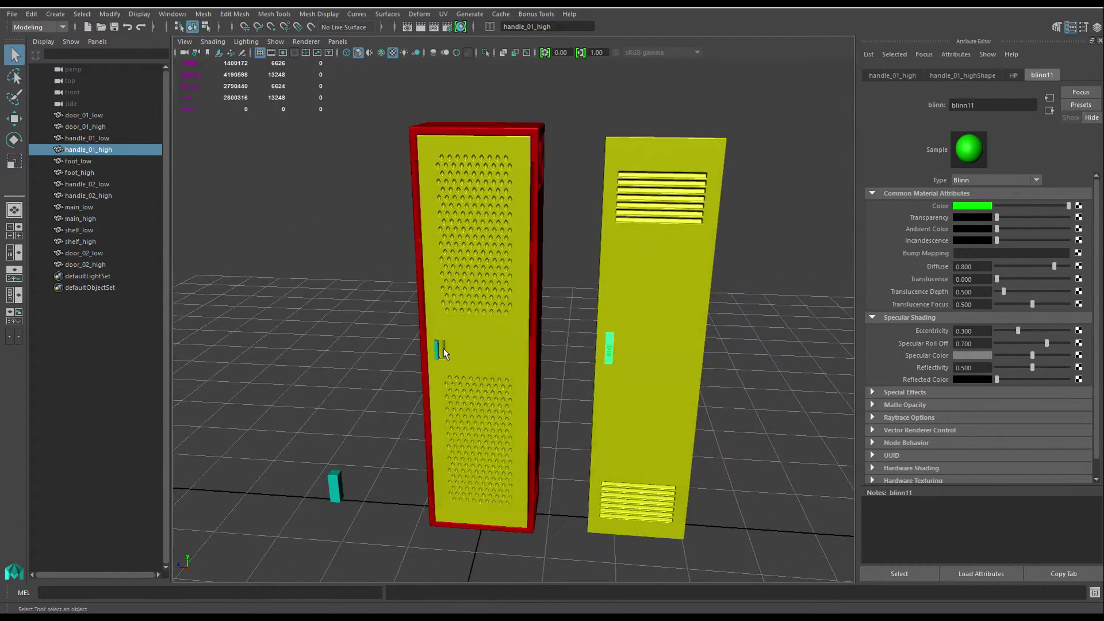
{"action": "left_click", "coordinate": [334, 486]}
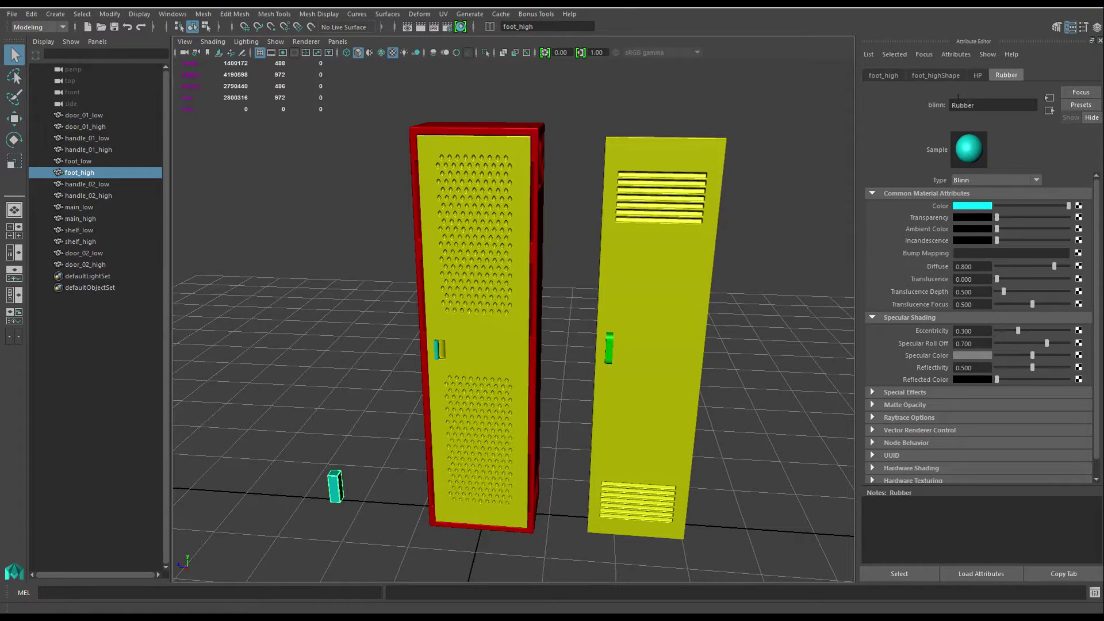
{"action": "left_click_drag", "start_coordinate": [847, 162], "coordinate": [512, 316], "text": "alt"}
{"action": "left_click", "coordinate": [708, 264]}
{"action": "left_click_drag", "start_coordinate": [82, 112], "coordinate": [87, 264]}
Select door_01_low and turn on visibility of the LP display layer
{"action": "left_click", "coordinate": [259, 197]}
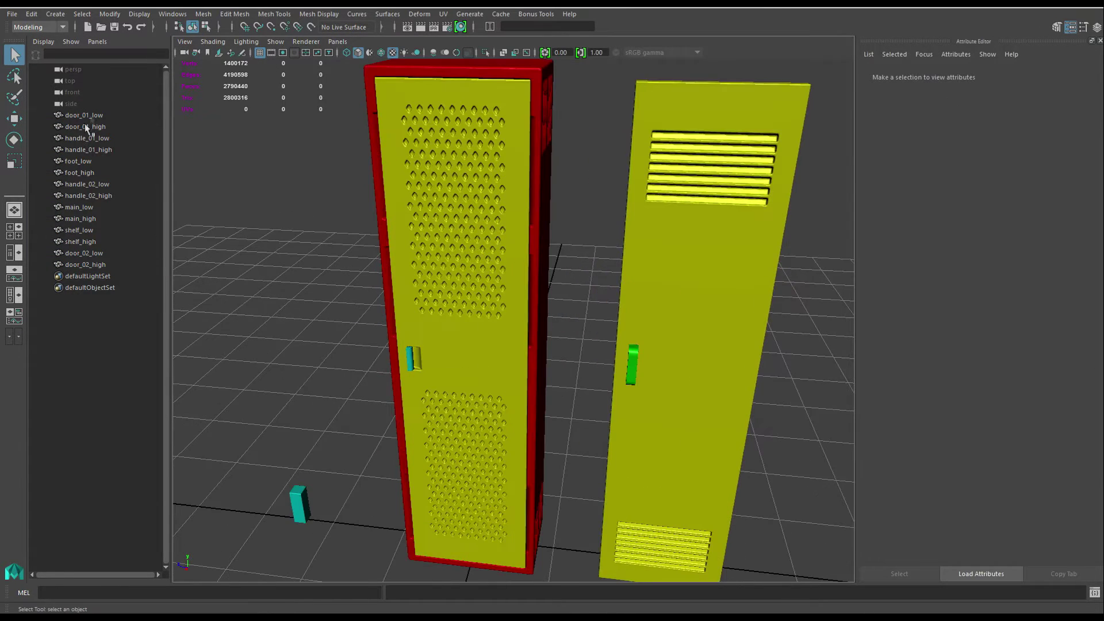
{"action": "left_click", "coordinate": [83, 115]}
{"action": "scroll", "coordinate": [291, 247], "scroll_direction": "down", "scroll_amount": 5}
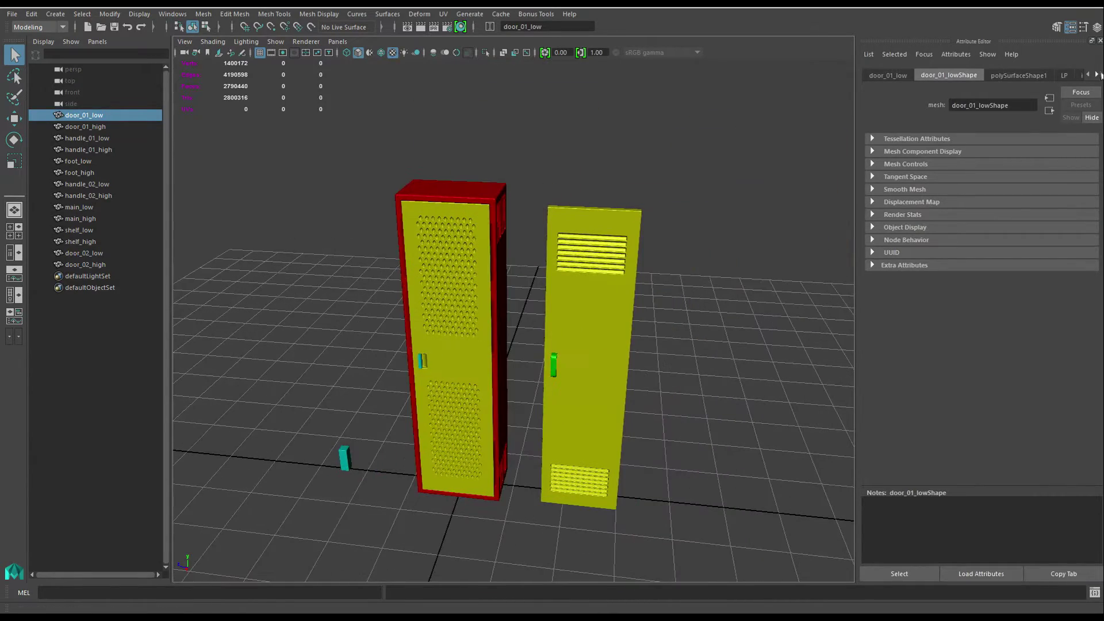
{"action": "left_click", "coordinate": [1096, 26]}
{"action": "left_click", "coordinate": [978, 402]}
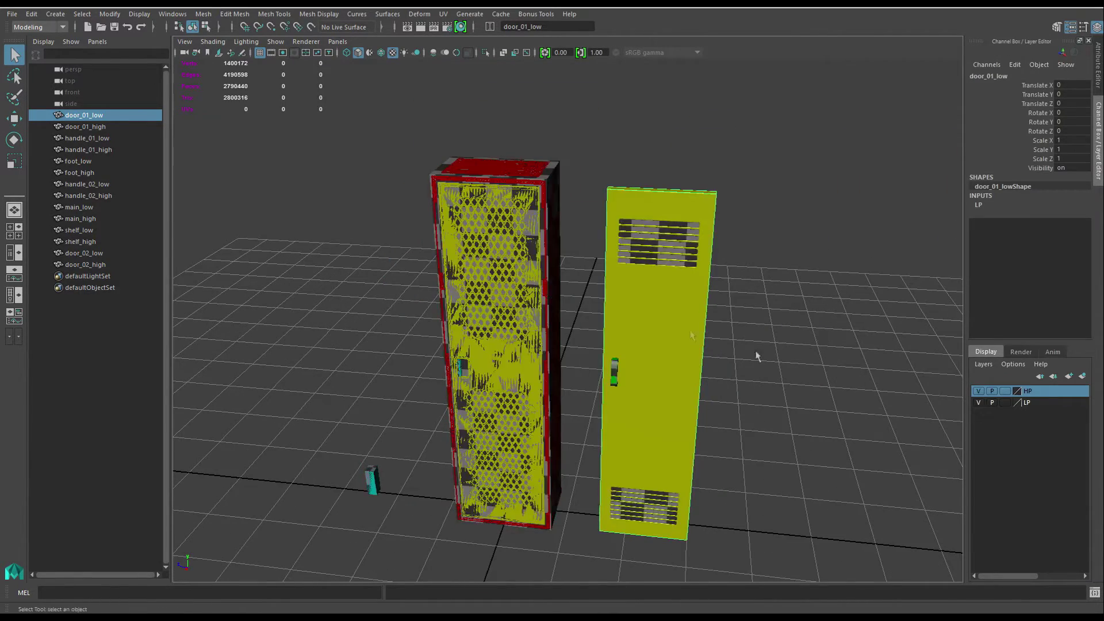
{"action": "scroll", "coordinate": [757, 355], "scroll_direction": "up", "scroll_amount": 3}
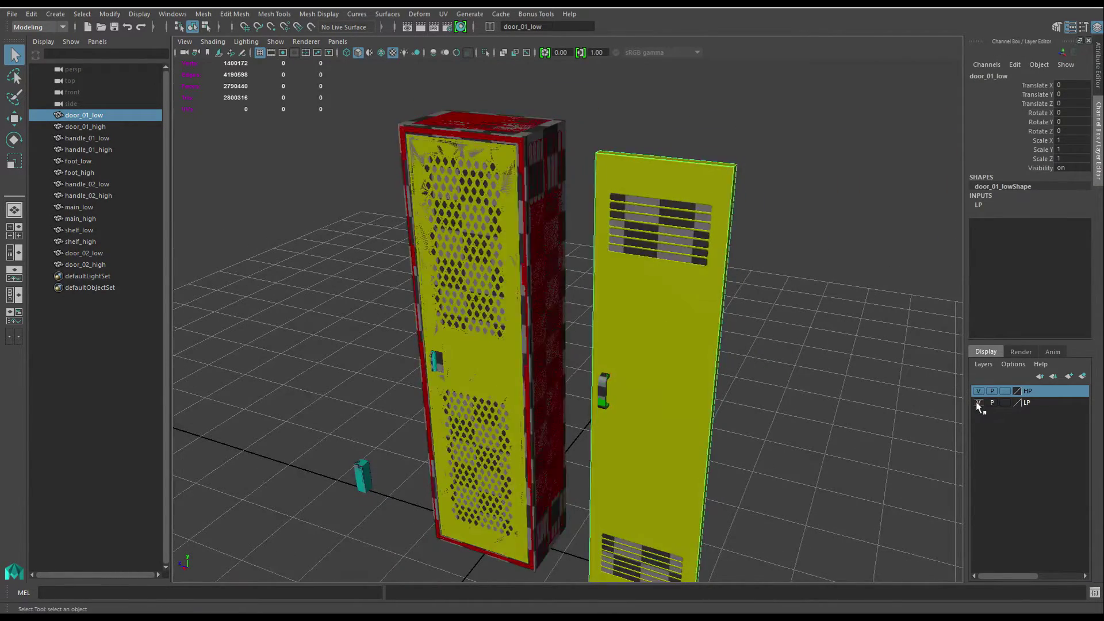
{"action": "left_click_drag", "start_coordinate": [717, 352], "coordinate": [384, 256], "text": "alt"}
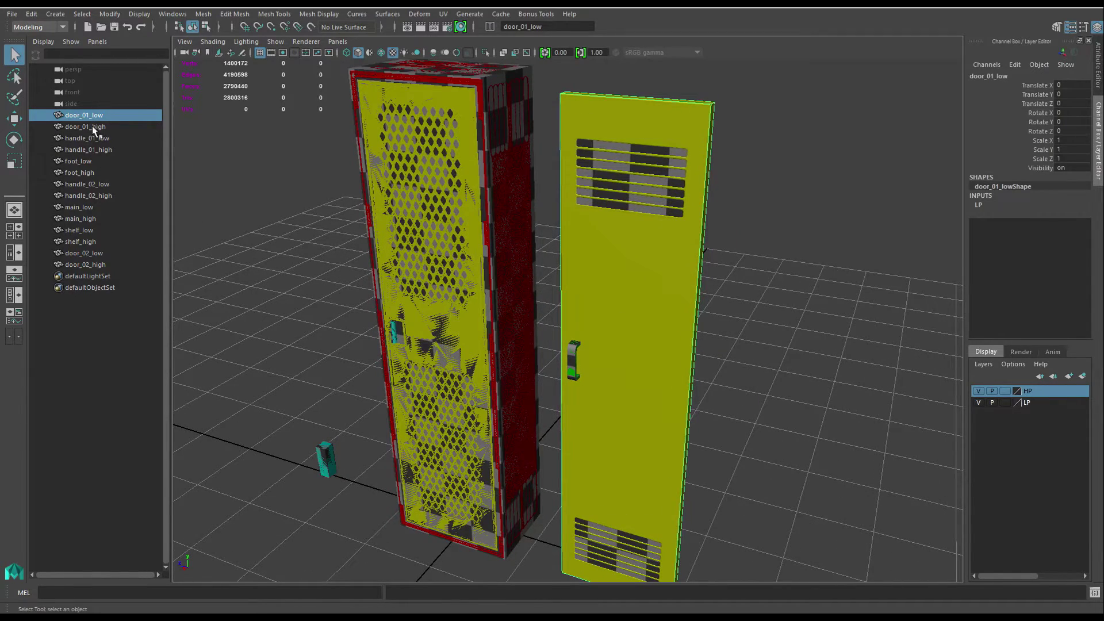
{"action": "left_click_drag", "start_coordinate": [258, 179], "coordinate": [299, 331], "text": "alt"}
Move door_01_high off to the right, away from the low-poly door_01_low
{"action": "key", "text": "w"}
{"action": "left_click_drag", "start_coordinate": [606, 356], "coordinate": [795, 293]}
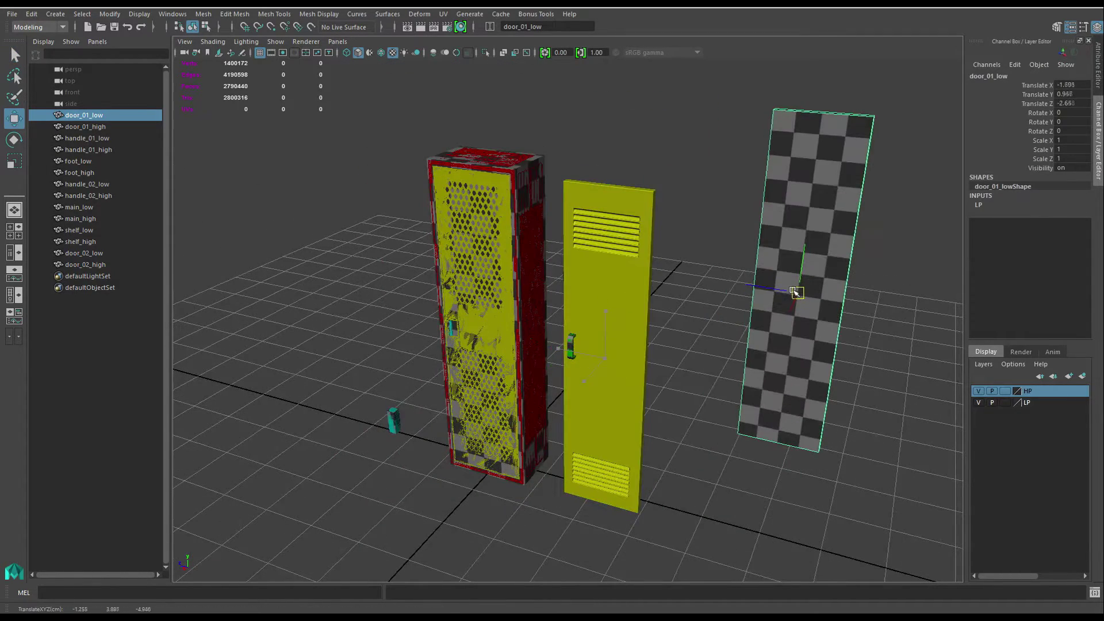
{"action": "key", "text": "ctrl+z"}
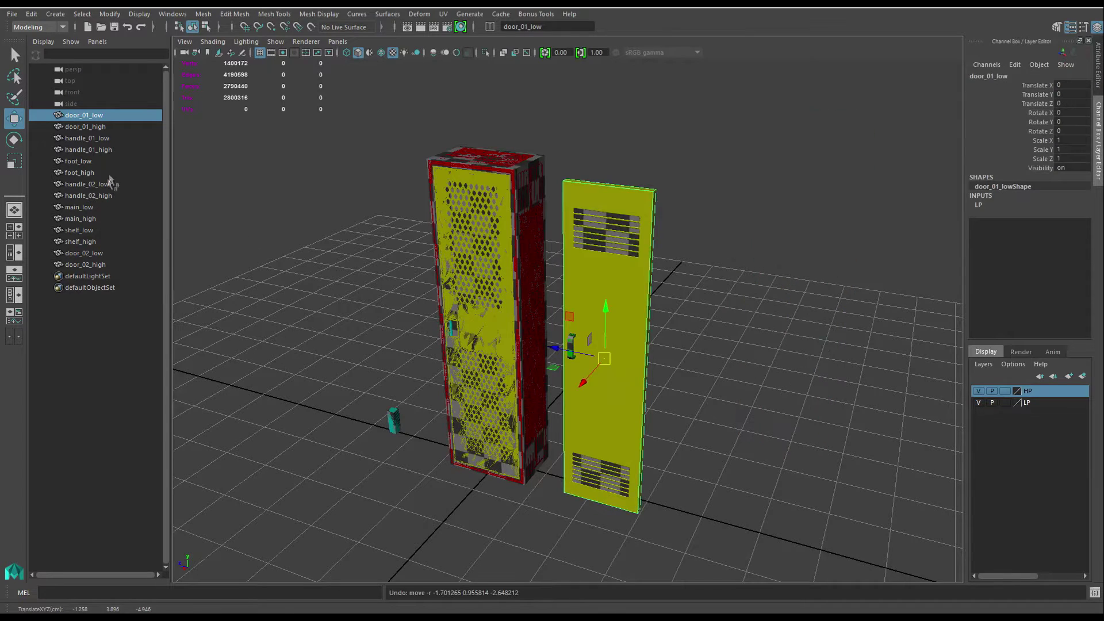
{"action": "left_click", "coordinate": [102, 127]}
{"action": "left_click_drag", "start_coordinate": [605, 358], "coordinate": [774, 291]}
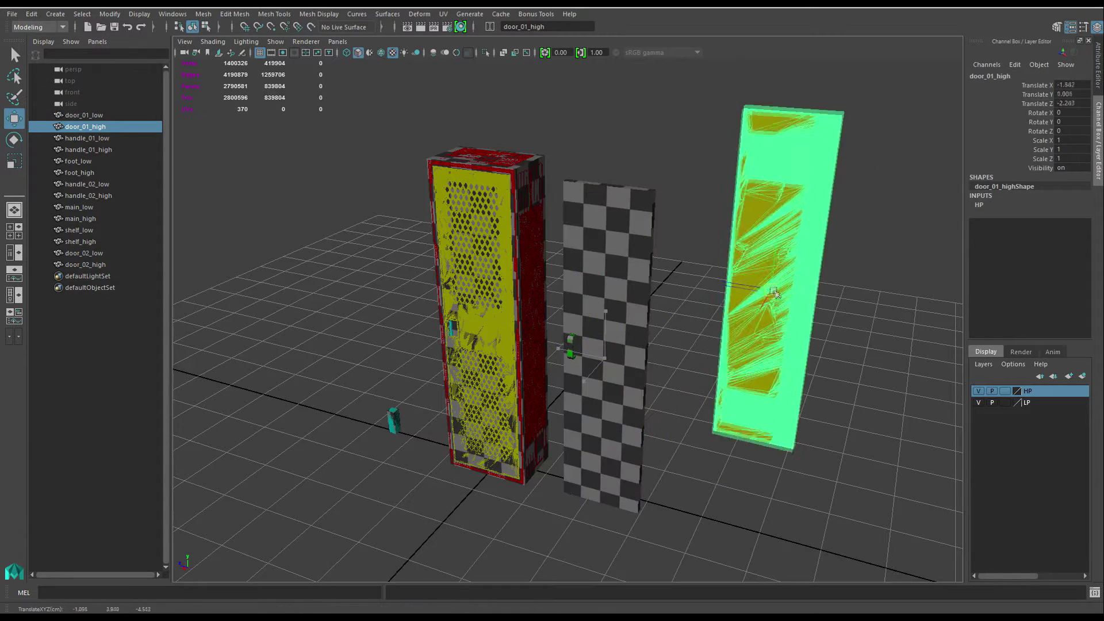
{"action": "left_click", "coordinate": [87, 117]}
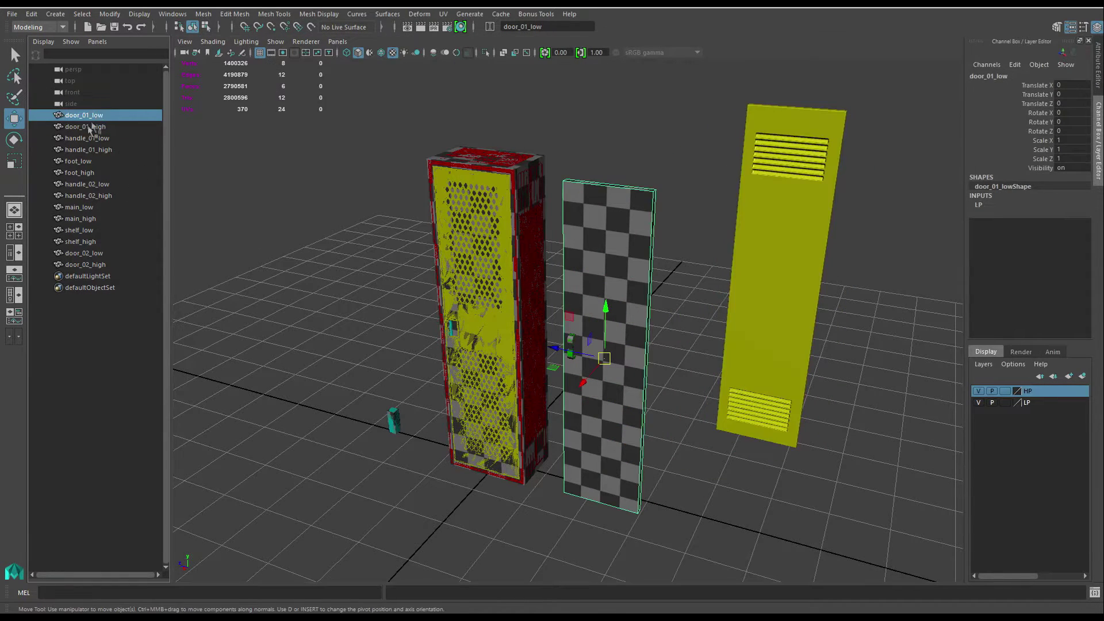
{"action": "left_click", "coordinate": [90, 127]}
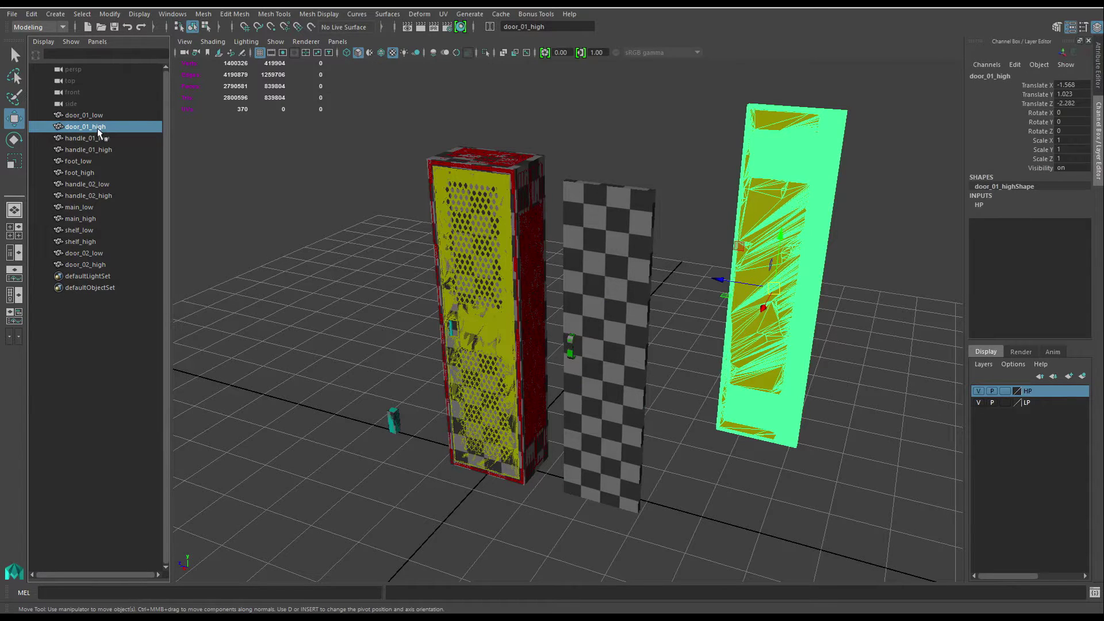
Select the low-poly parts handle_01_low, foot_low and main_low
{"action": "left_click", "coordinate": [98, 149]}
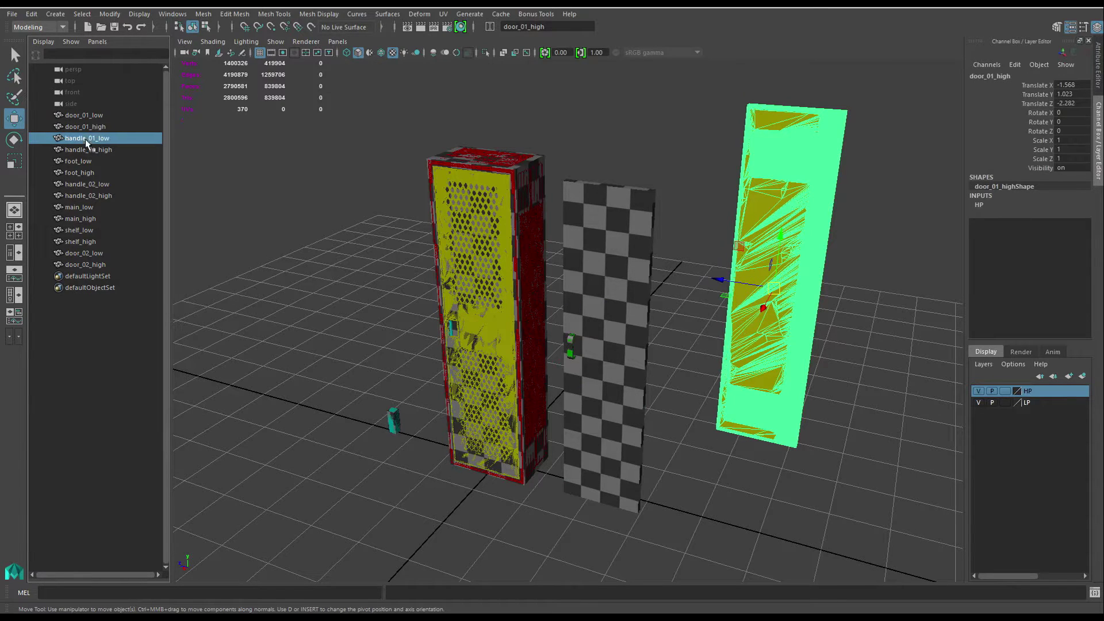
{"action": "left_click", "coordinate": [84, 161]}
{"action": "left_click", "coordinate": [92, 207]}
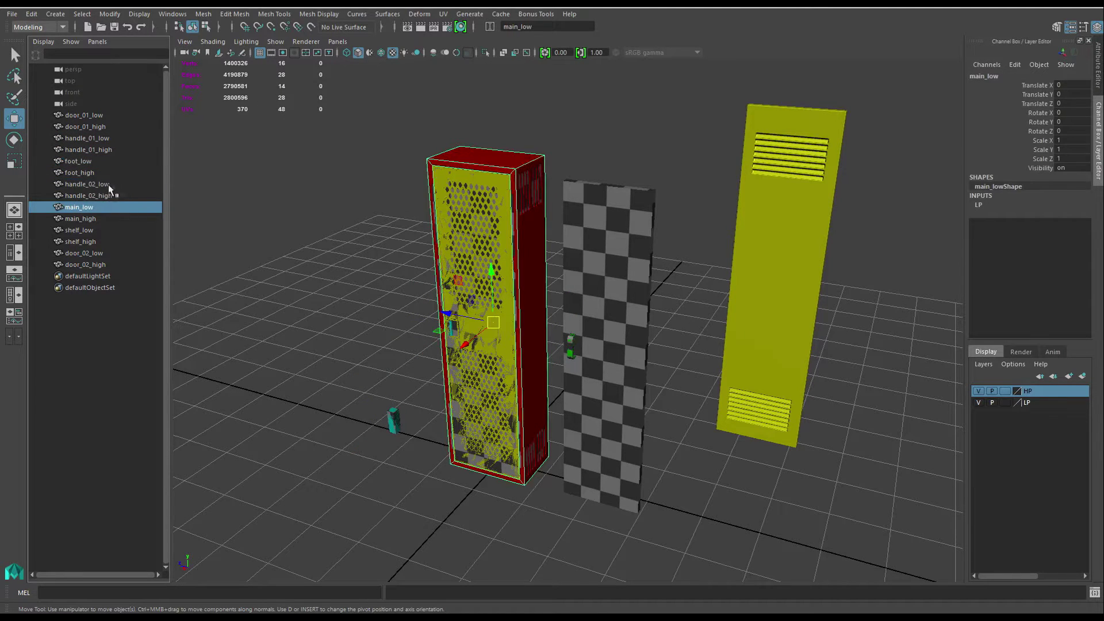
{"action": "left_click_drag", "start_coordinate": [502, 323], "coordinate": [513, 262], "text": "alt"}
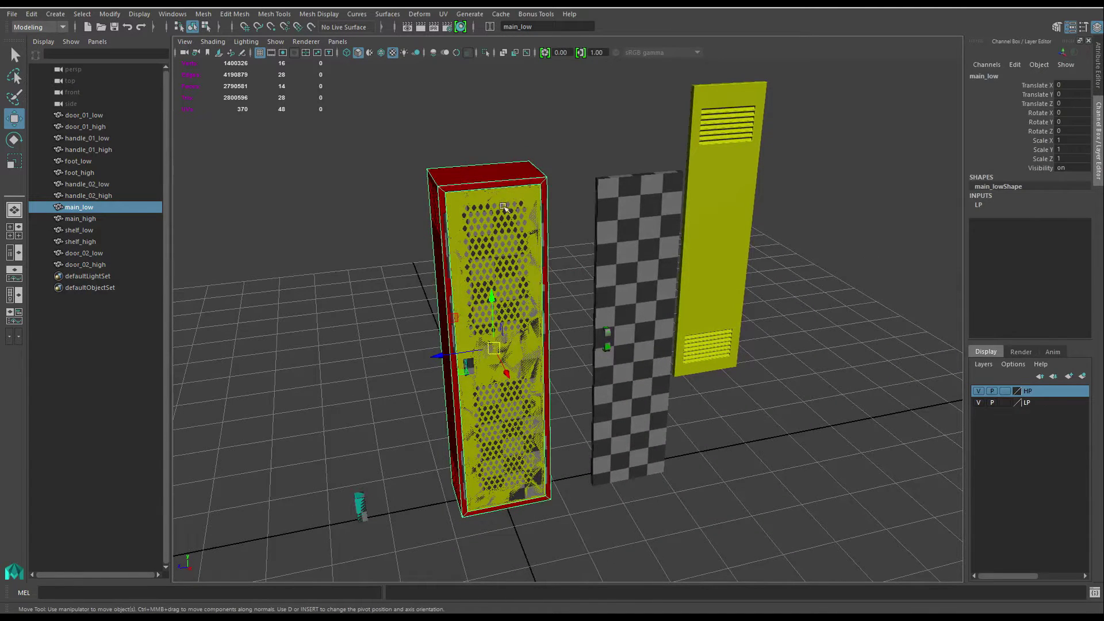
{"action": "left_click_drag", "start_coordinate": [478, 216], "coordinate": [470, 179], "text": "alt"}
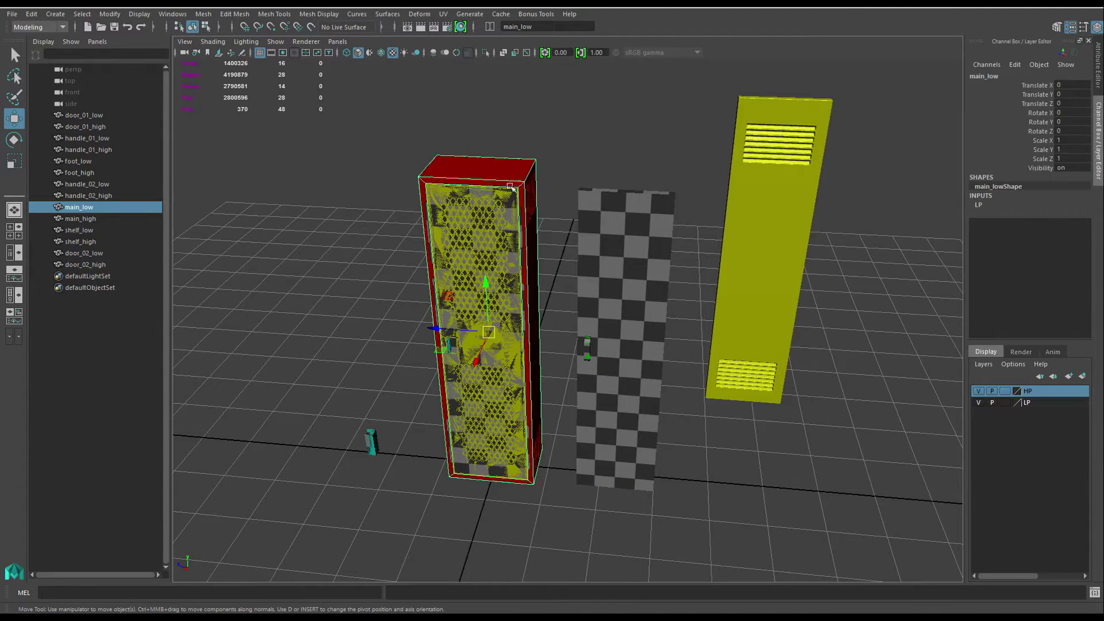
{"action": "left_click_drag", "start_coordinate": [518, 231], "coordinate": [519, 136], "text": "alt"}
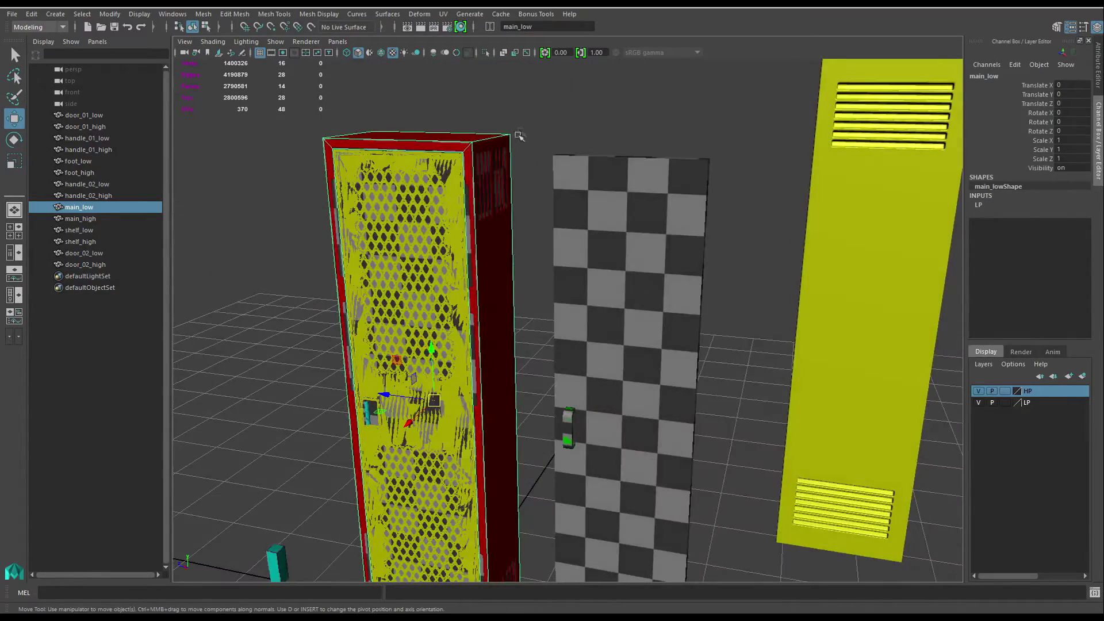
{"action": "left_click_drag", "start_coordinate": [507, 183], "coordinate": [405, 214], "text": "alt"}
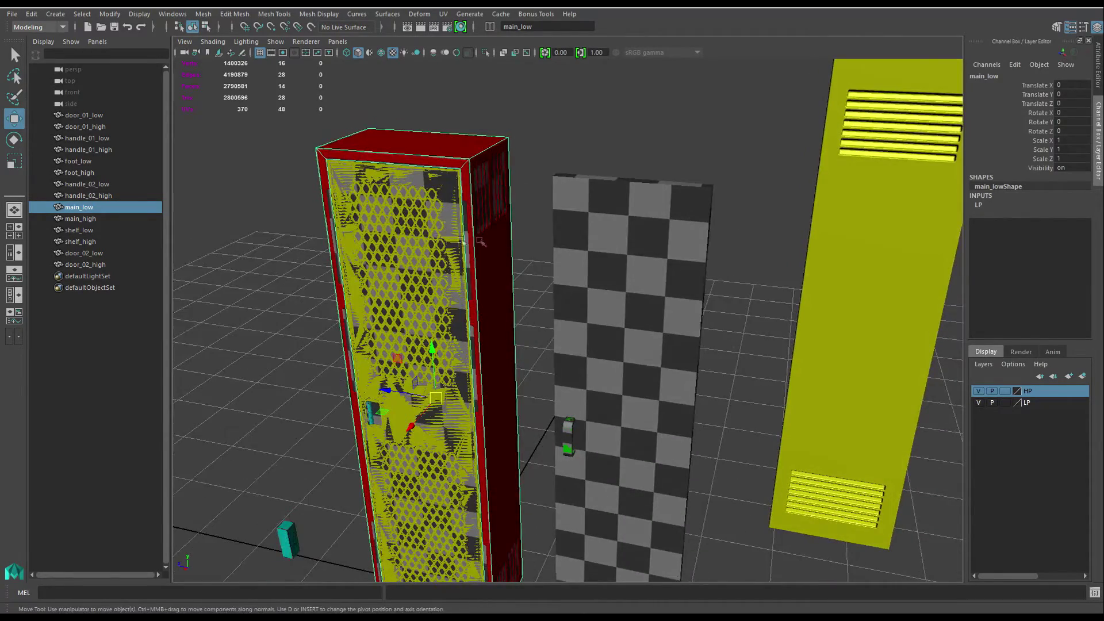
{"action": "right_click_drag", "start_coordinate": [514, 271], "coordinate": [387, 240], "text": "alt"}
{"action": "left_click_drag", "start_coordinate": [387, 239], "coordinate": [483, 286], "text": "alt"}
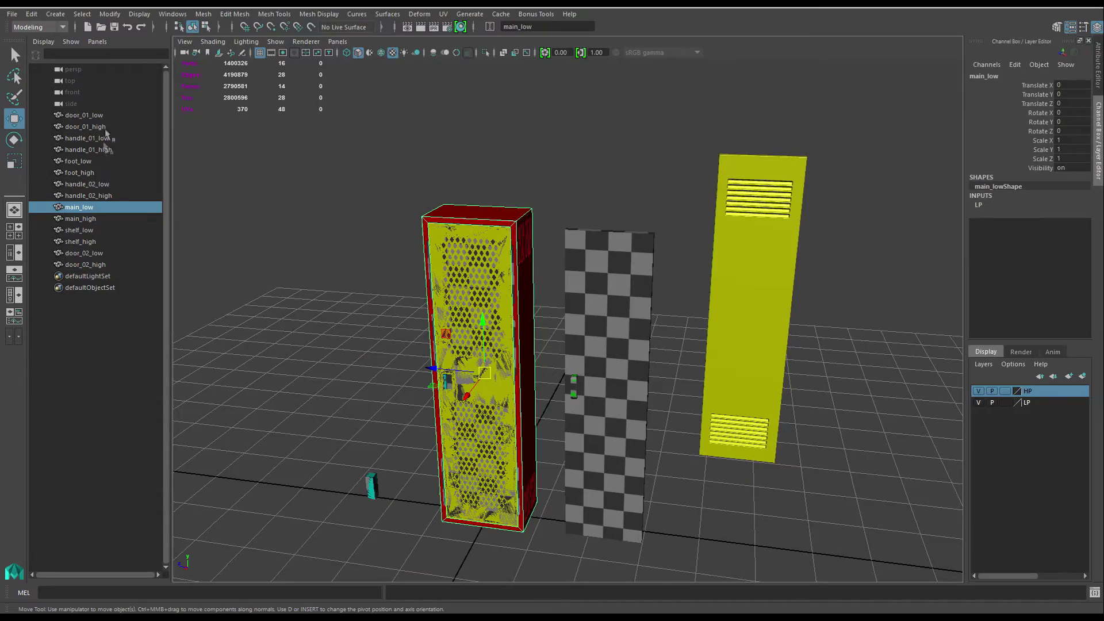
{"action": "right_click_drag", "start_coordinate": [270, 205], "coordinate": [391, 228], "text": "alt"}
{"action": "mouse_move", "coordinate": [390, 229]}
{"action": "left_mouse_down", "text": "alt"}
{"action": "mouse_move", "coordinate": [320, 207]}
{"action": "mouse_move", "coordinate": [378, 220]}
{"action": "left_mouse_up", "text": "alt"}
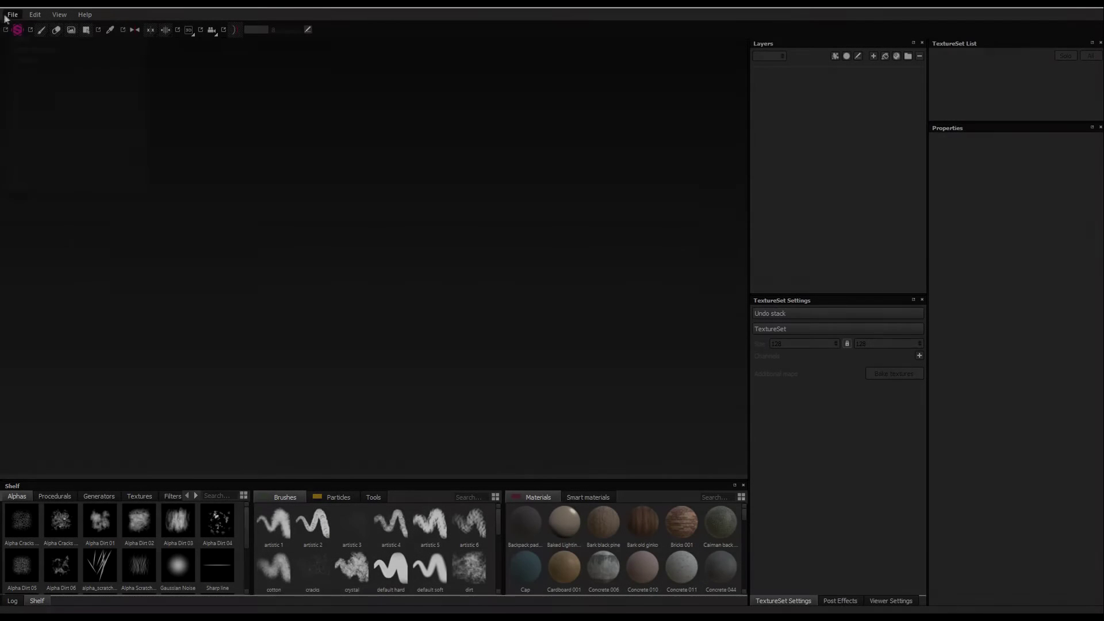
Create a new project from Lockers_LP.fbx with DirectX normals, per-fragment tangent space and 2048 resolution
{"action": "left_click", "coordinate": [10, 15]}
{"action": "left_click", "coordinate": [21, 27]}
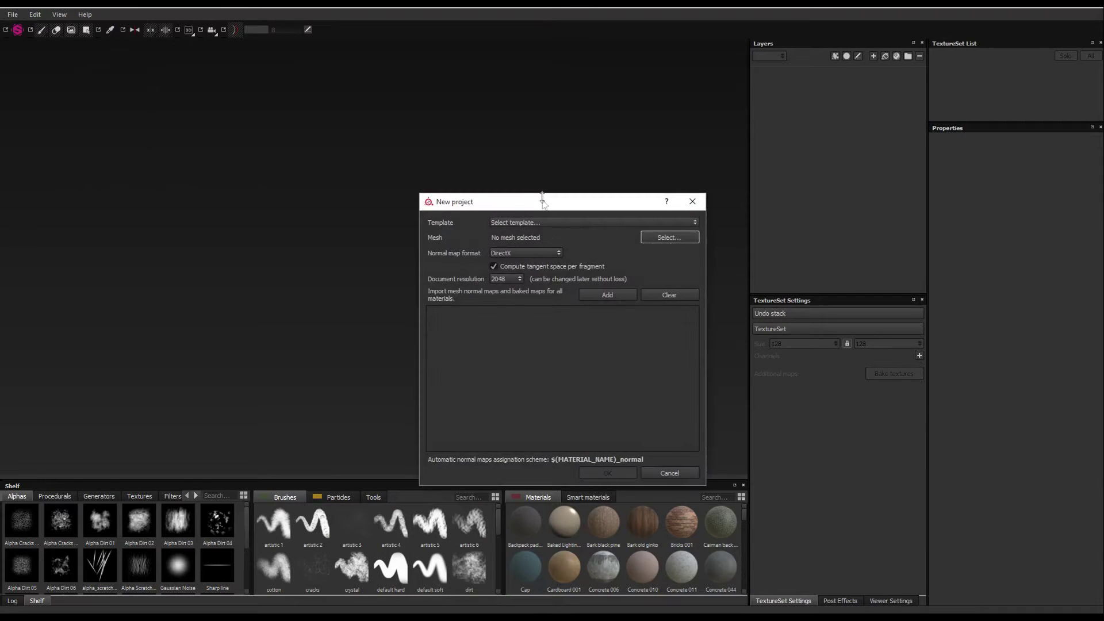
{"action": "left_click_drag", "start_coordinate": [540, 199], "coordinate": [518, 129]}
{"action": "left_click", "coordinate": [636, 162]}
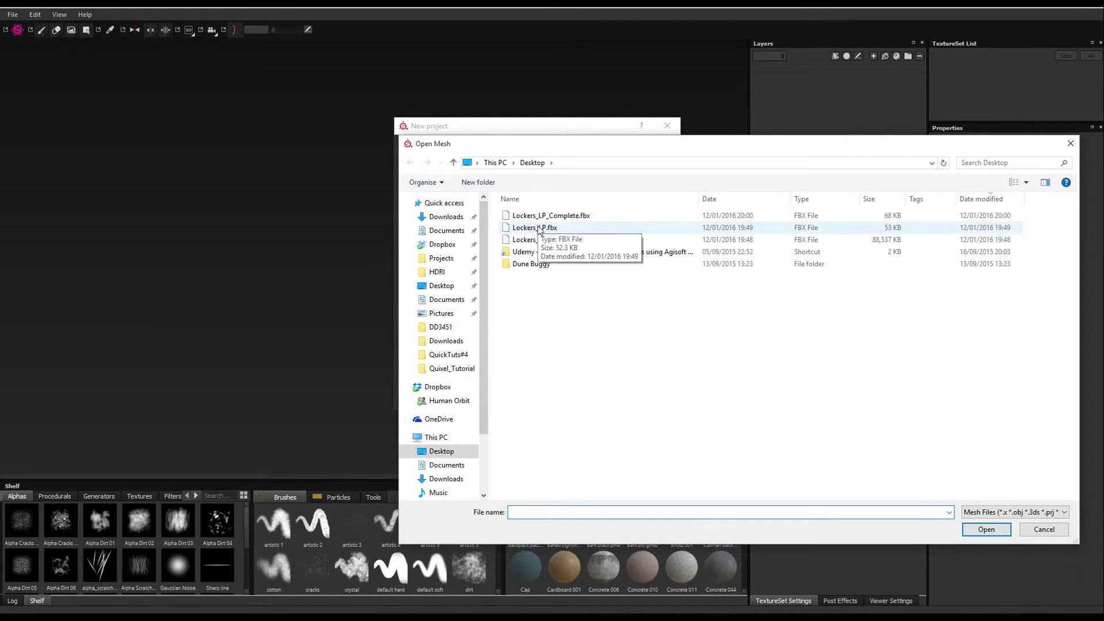
{"action": "double_click", "coordinate": [538, 228]}
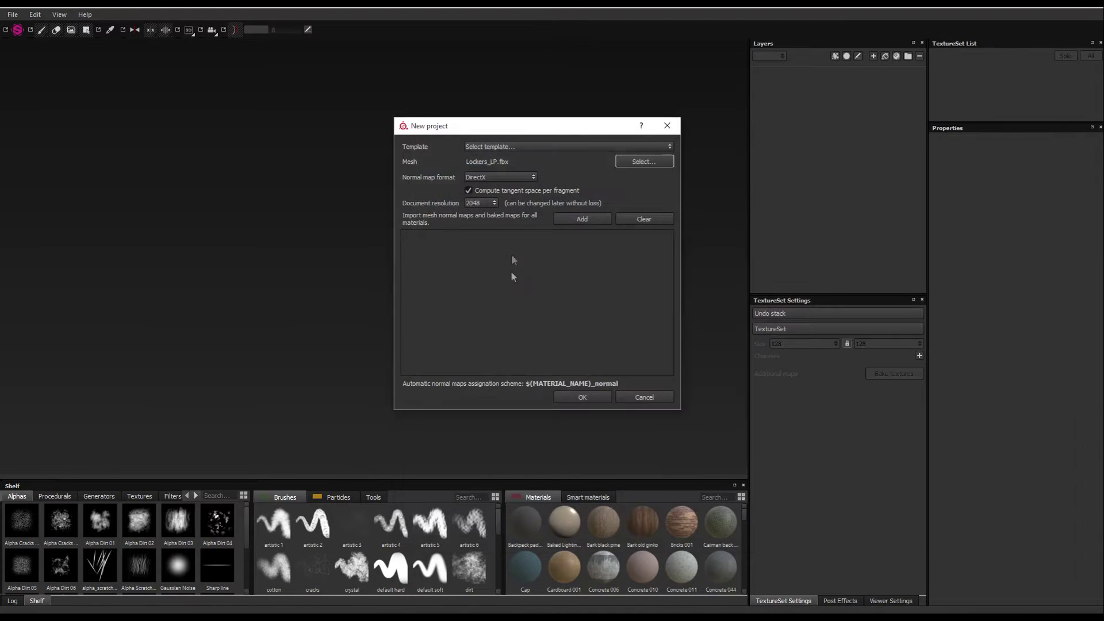
{"action": "left_click", "coordinate": [499, 175]}
{"action": "left_click", "coordinate": [492, 186]}
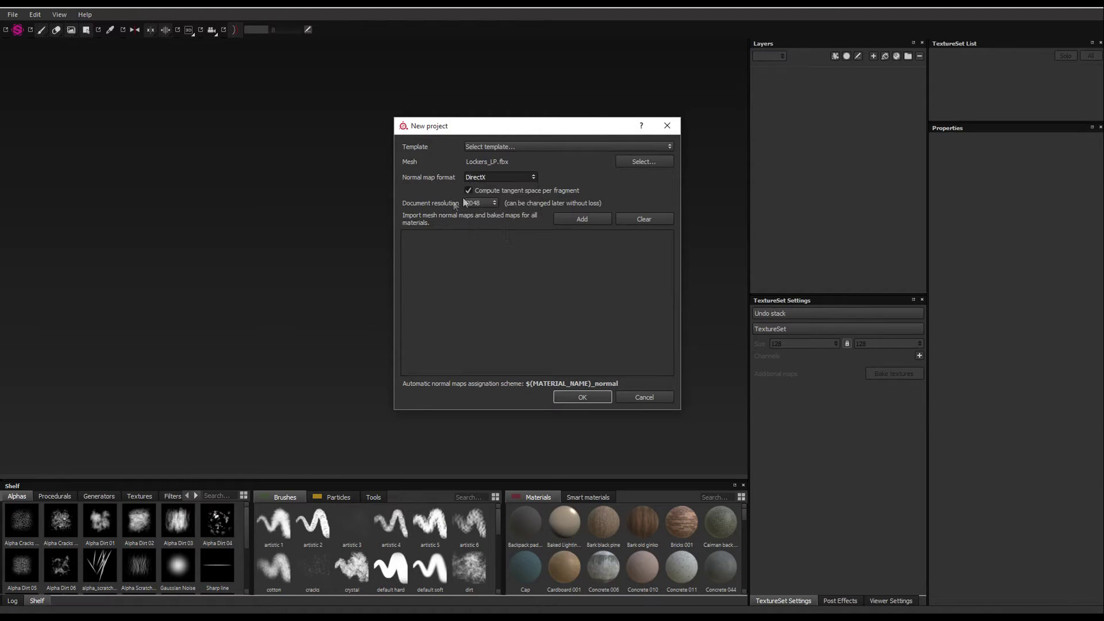
{"action": "left_click", "coordinate": [479, 190]}
{"action": "left_click", "coordinate": [488, 204]}
{"action": "left_click", "coordinate": [481, 242]}
{"action": "left_click", "coordinate": [582, 397]}
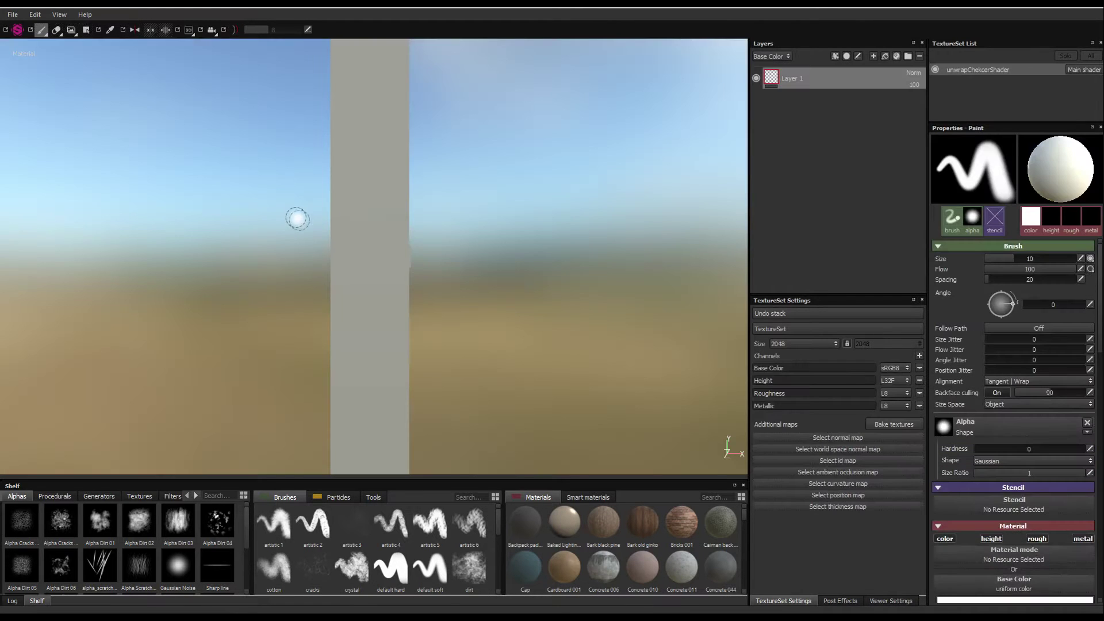
Frame the two locker doors and set Environment Opacity to 0 for a dark background
{"action": "key", "text": "f"}
{"action": "left_click_drag", "start_coordinate": [374, 278], "coordinate": [402, 274], "text": "alt"}
{"action": "left_click", "coordinate": [886, 601]}
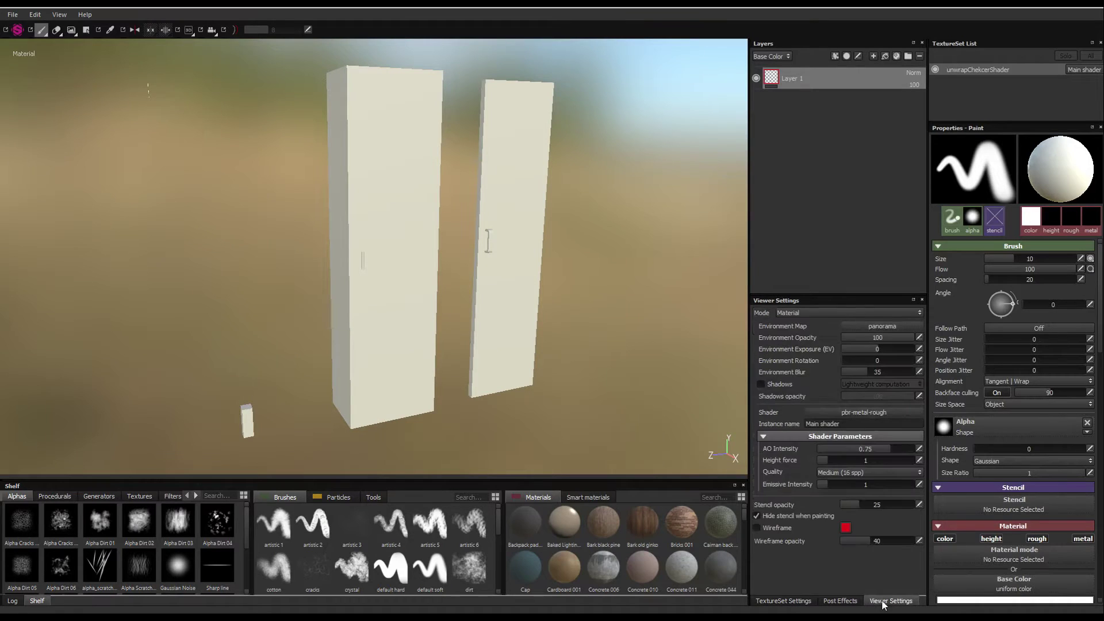
{"action": "left_click_drag", "start_coordinate": [886, 342], "coordinate": [843, 341]}
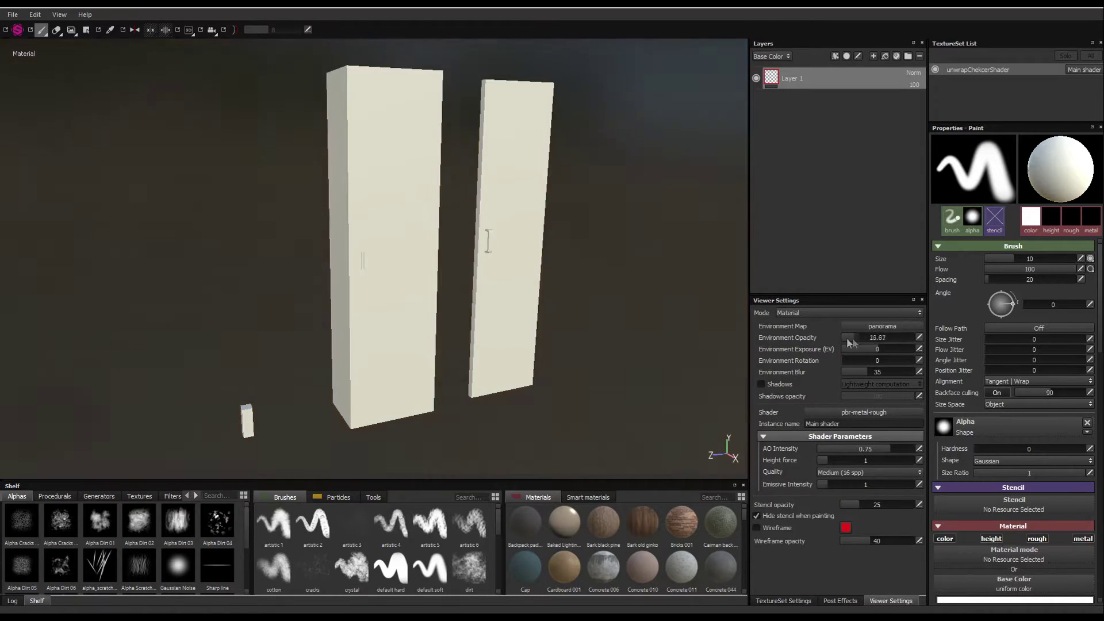
{"action": "left_click_drag", "start_coordinate": [525, 344], "coordinate": [548, 368], "text": "alt"}
{"action": "left_click", "coordinate": [783, 601]}
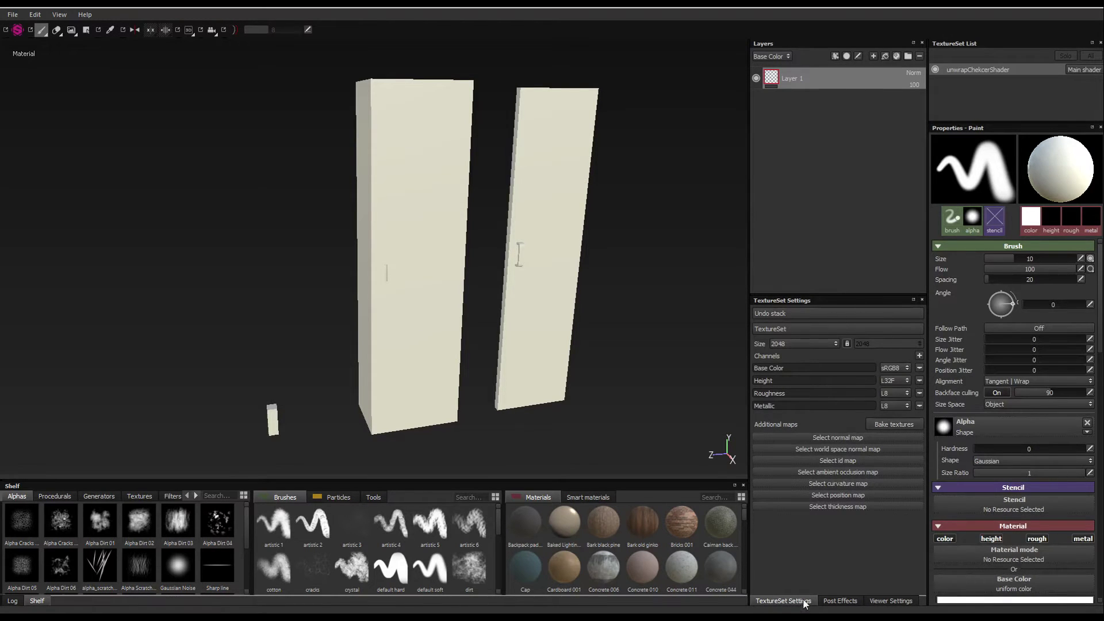
{"action": "left_click", "coordinate": [896, 424]}
Review the baker list and exclude the Thickness map from the bake
{"action": "left_click_drag", "start_coordinate": [531, 118], "coordinate": [777, 102]}
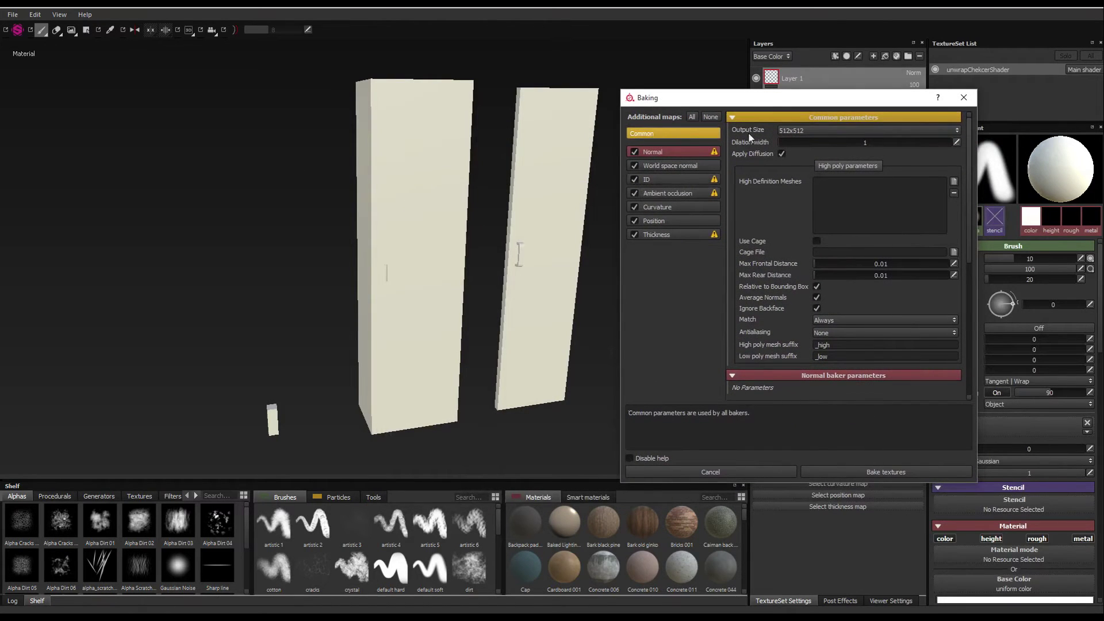
{"action": "left_click", "coordinate": [637, 167]}
{"action": "left_click", "coordinate": [647, 179]}
{"action": "left_click", "coordinate": [656, 193]}
{"action": "left_click", "coordinate": [659, 205]}
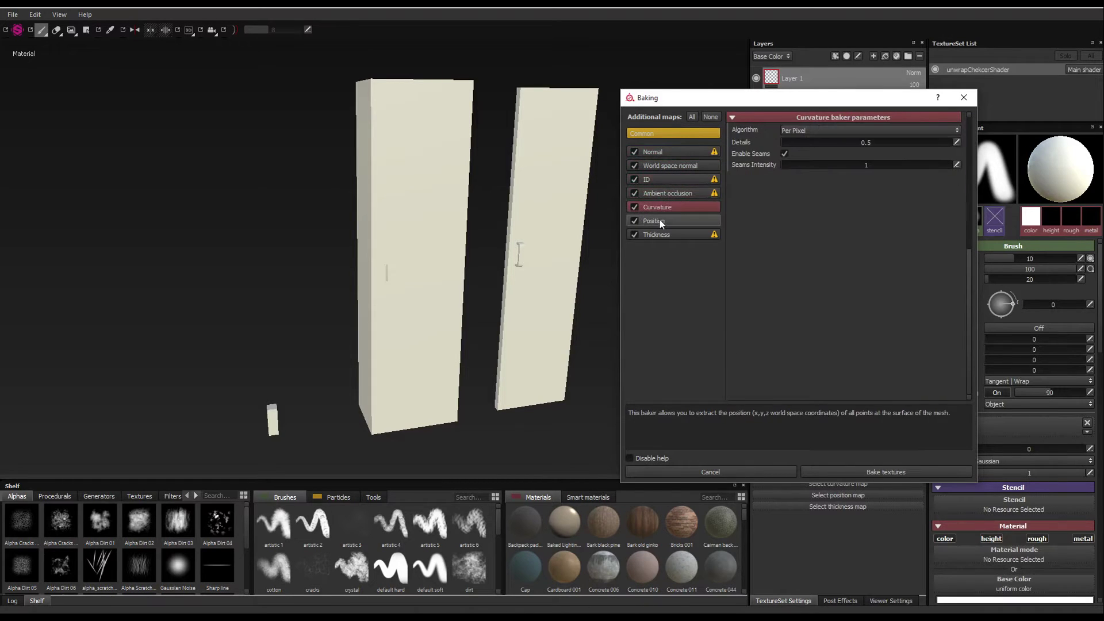
{"action": "left_click", "coordinate": [659, 219]}
{"action": "left_click", "coordinate": [657, 233]}
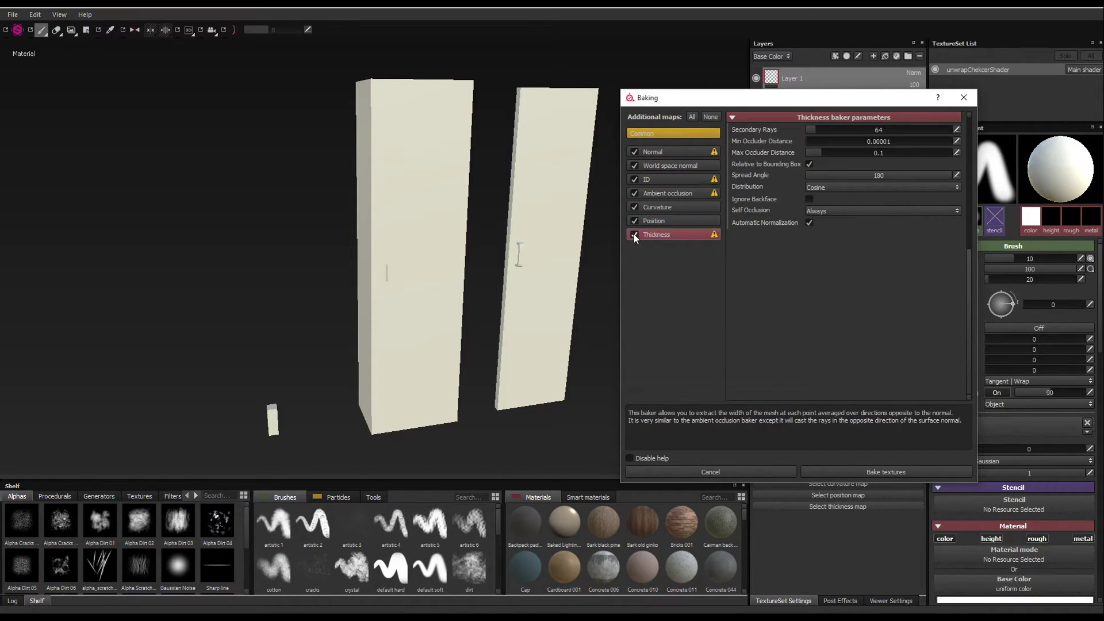
{"action": "left_click", "coordinate": [635, 235]}
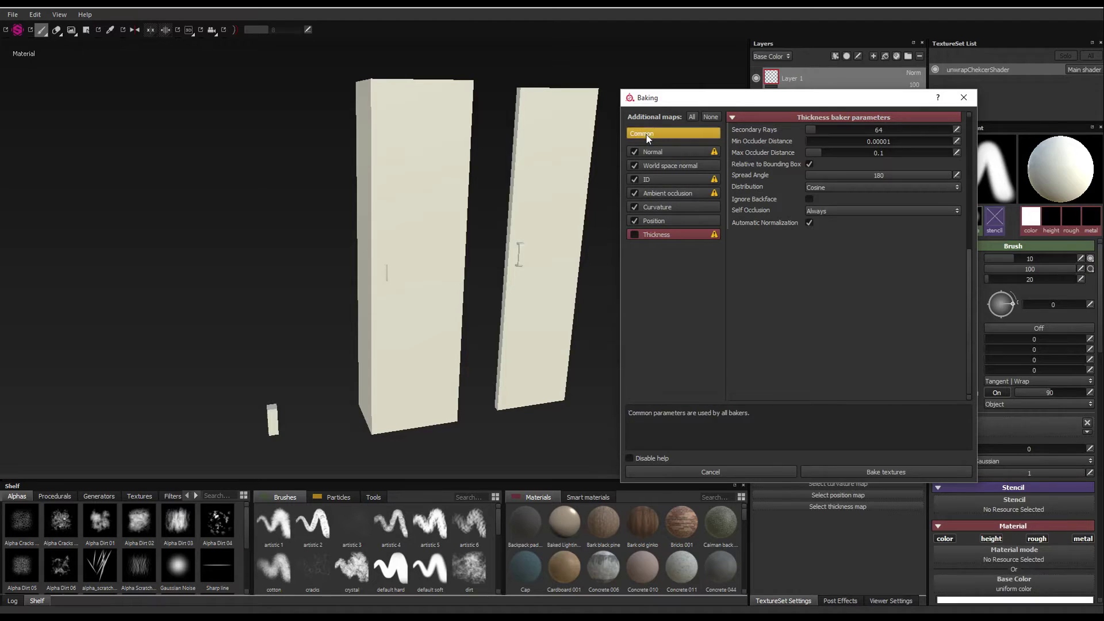
Set the ID baker's Color Source to Material Color and Color Generator to Random
{"action": "left_click", "coordinate": [649, 182]}
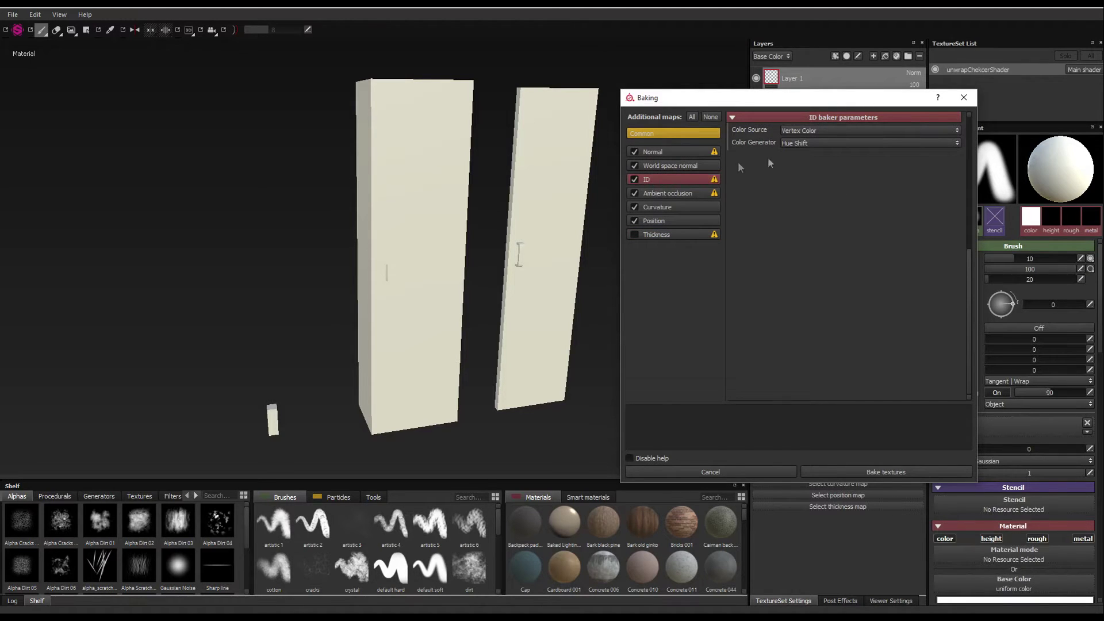
{"action": "left_click", "coordinate": [804, 129]}
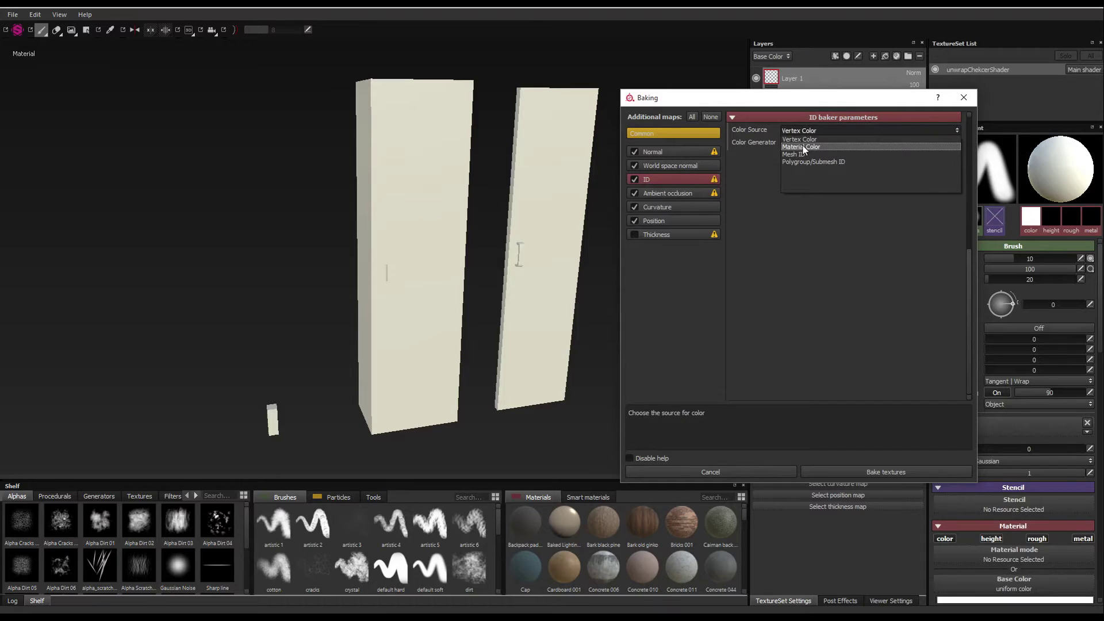
{"action": "left_click", "coordinate": [801, 147]}
{"action": "left_click", "coordinate": [794, 143]}
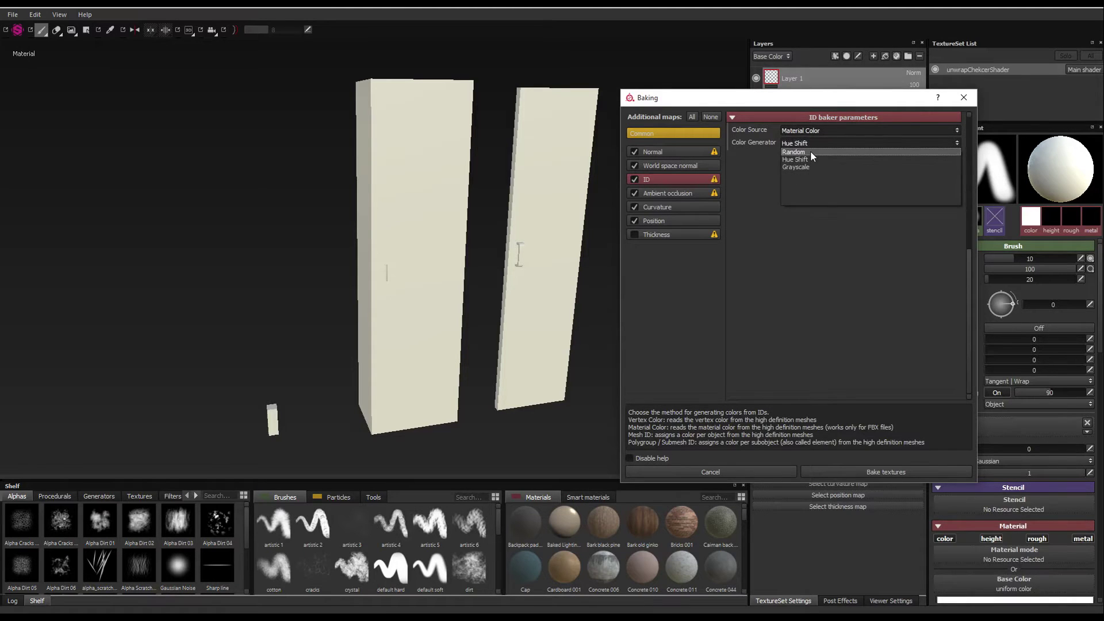
{"action": "left_click", "coordinate": [808, 151]}
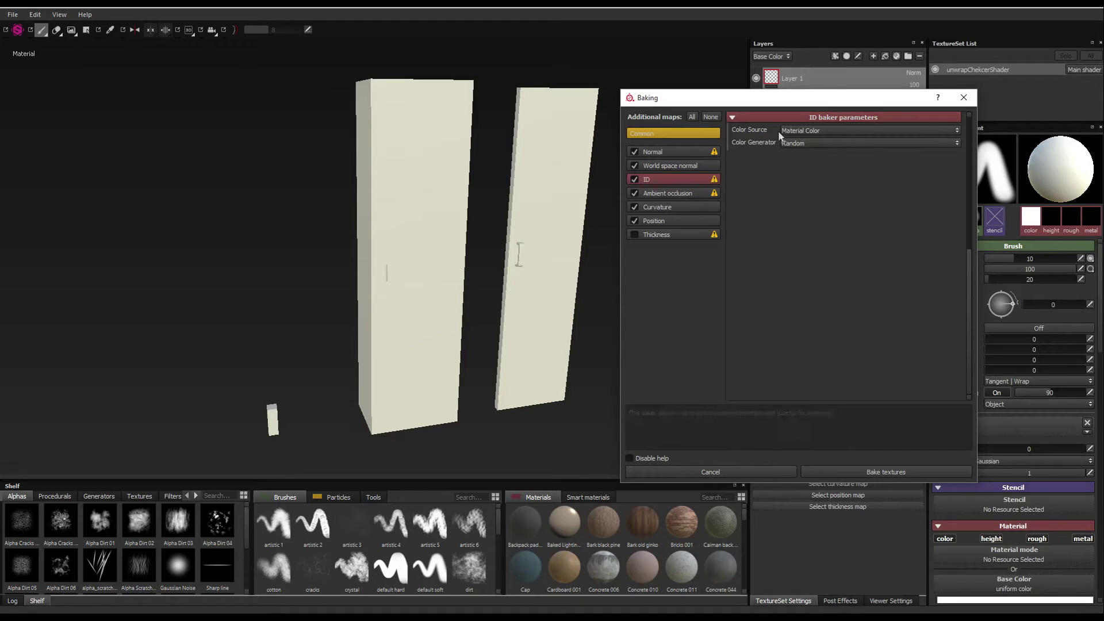
{"action": "left_click", "coordinate": [652, 150]}
Set the common bake output size to 4096x4096, keeping diffusion after dilation on
{"action": "left_click", "coordinate": [656, 132]}
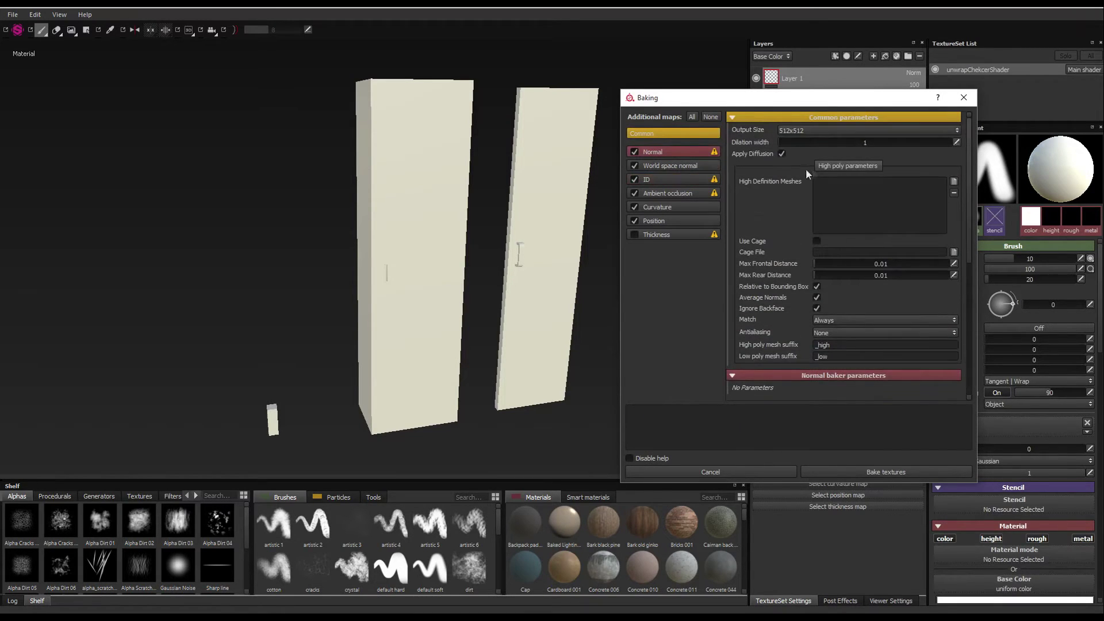
{"action": "left_click", "coordinate": [805, 131]}
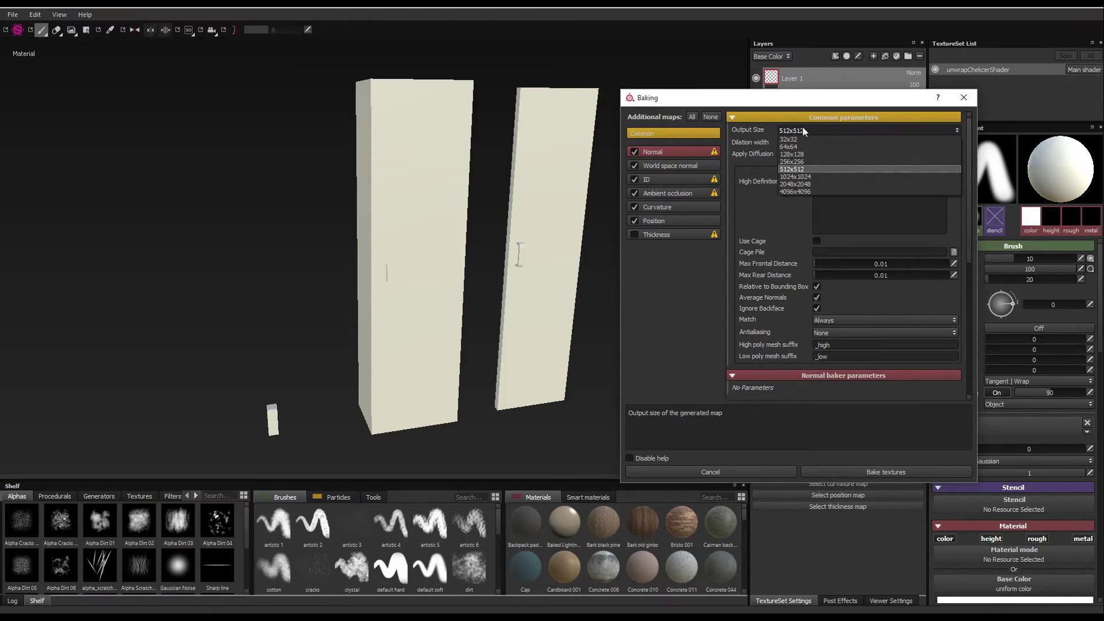
{"action": "left_click", "coordinate": [795, 191]}
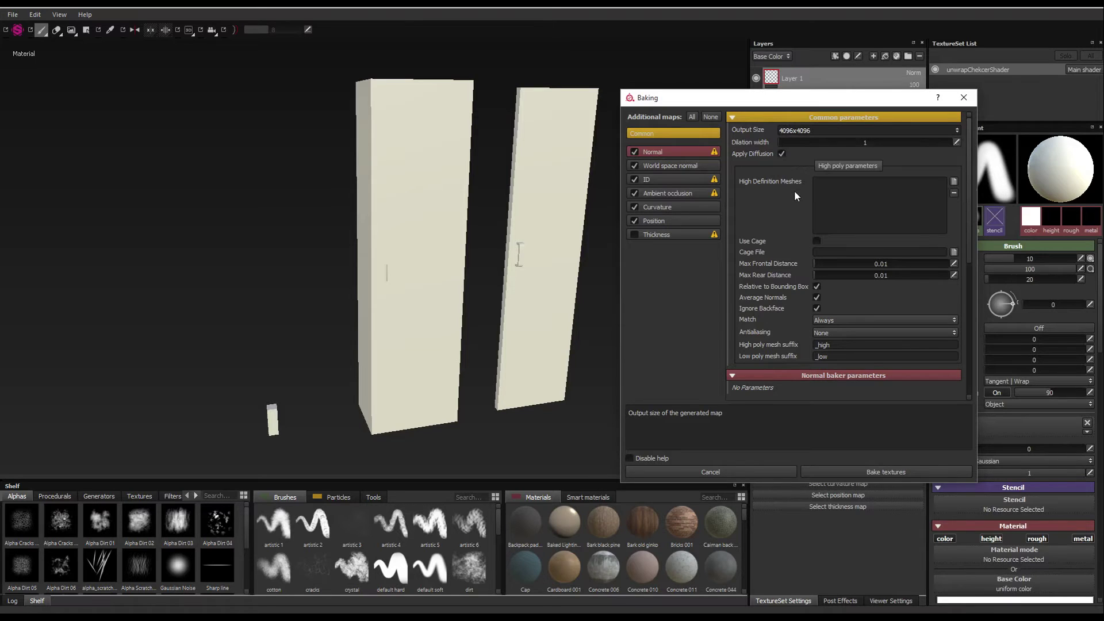
{"action": "left_click", "coordinate": [782, 154]}
{"action": "left_click", "coordinate": [782, 154]}
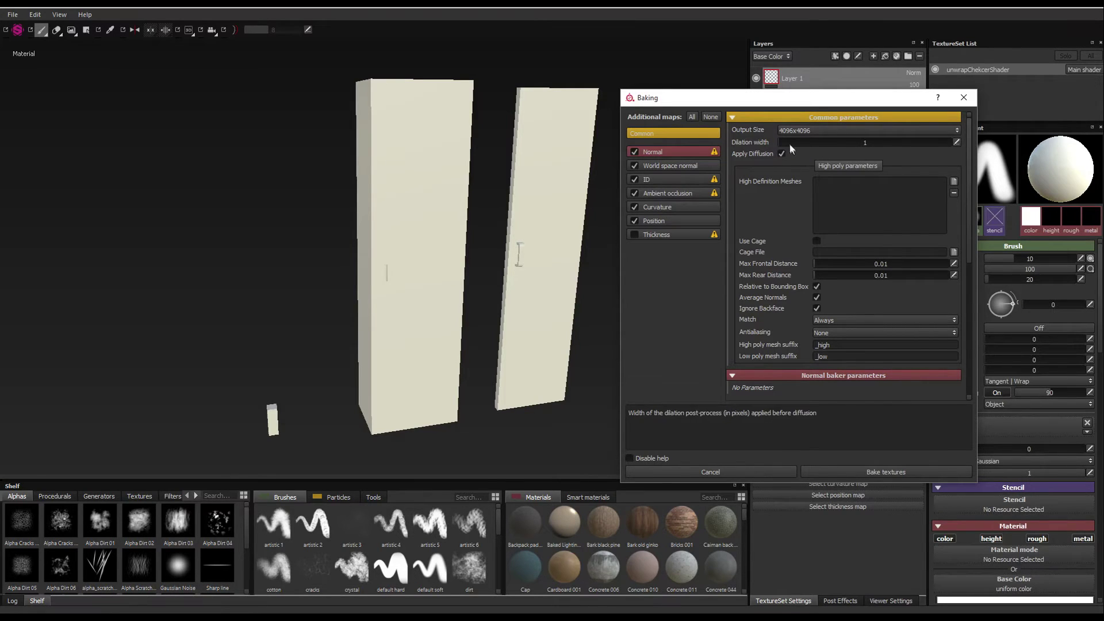
Load Lockers_HP.fbx from the Desktop as the high-definition bake mesh
{"action": "left_click", "coordinate": [954, 182]}
{"action": "left_click", "coordinate": [569, 212]}
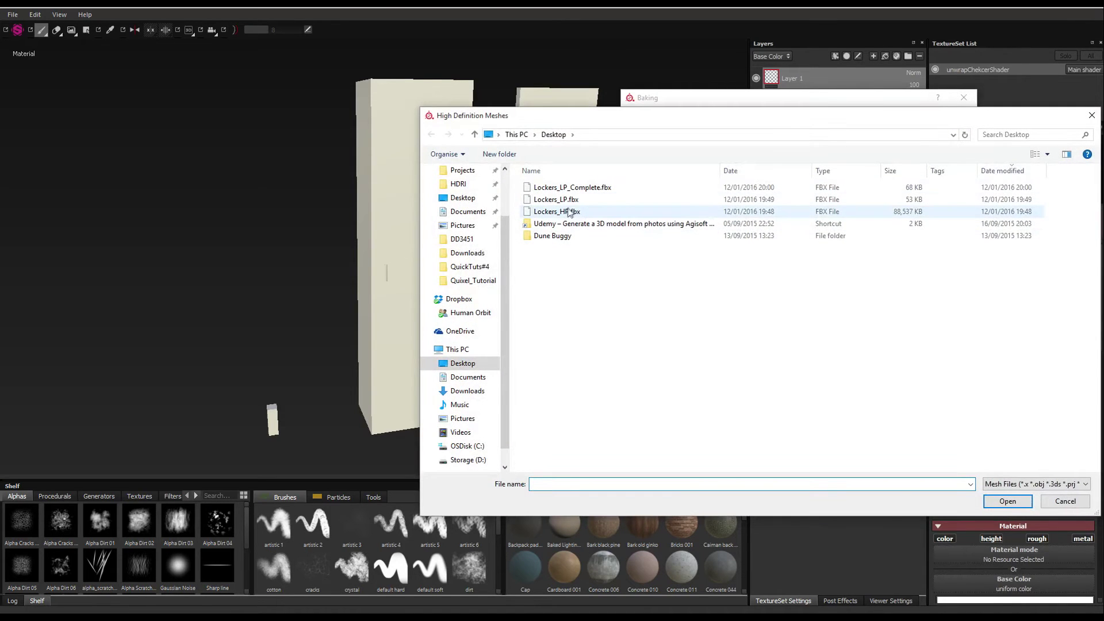
{"action": "double_click", "coordinate": [569, 212]}
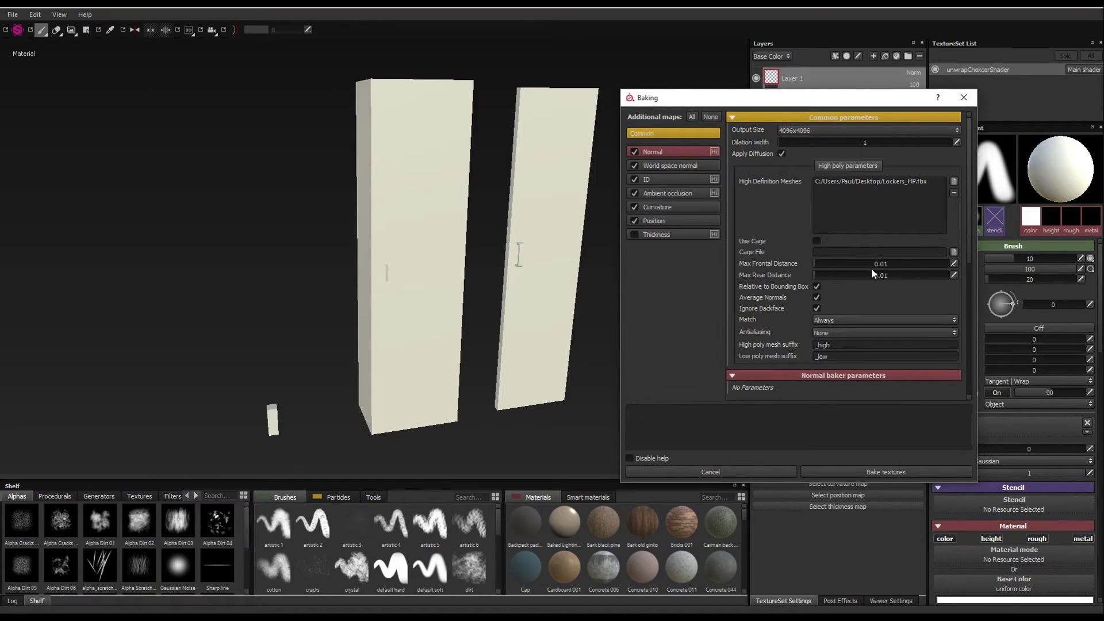
Set Match to By Mesh Name and Antialiasing to Subsampling 4x4, then start the bake
{"action": "left_click", "coordinate": [829, 322]}
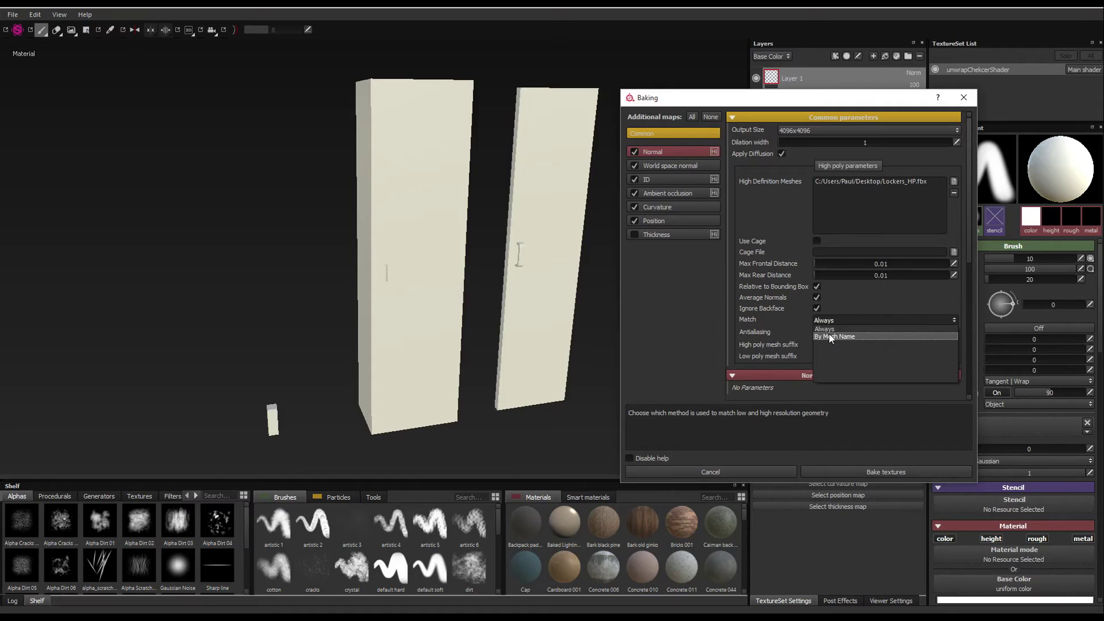
{"action": "left_click", "coordinate": [830, 336]}
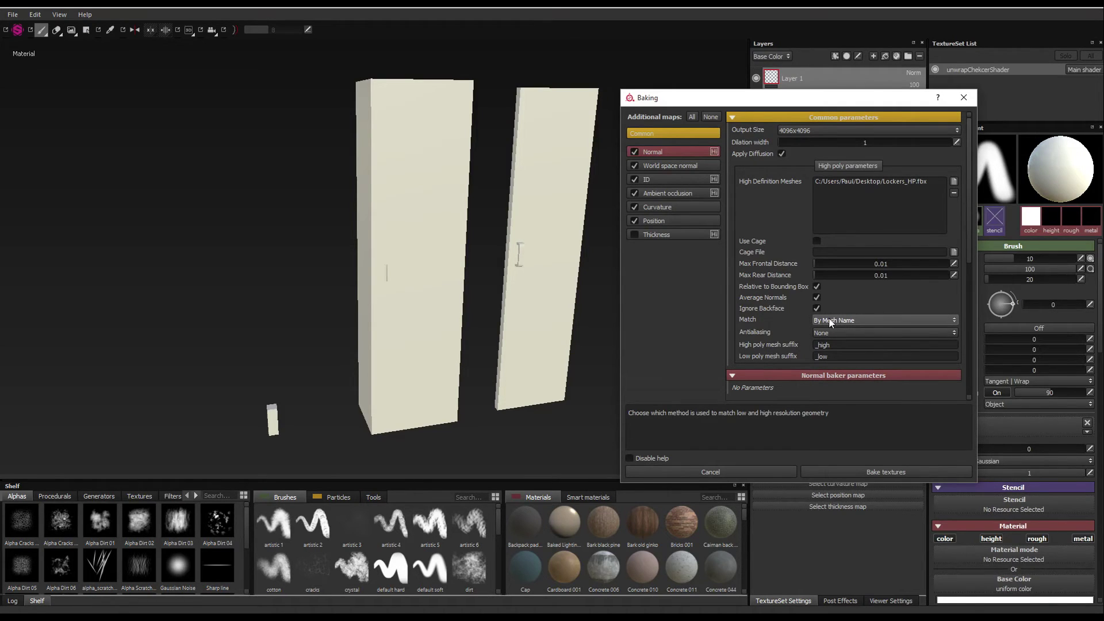
{"action": "left_click", "coordinate": [835, 337]}
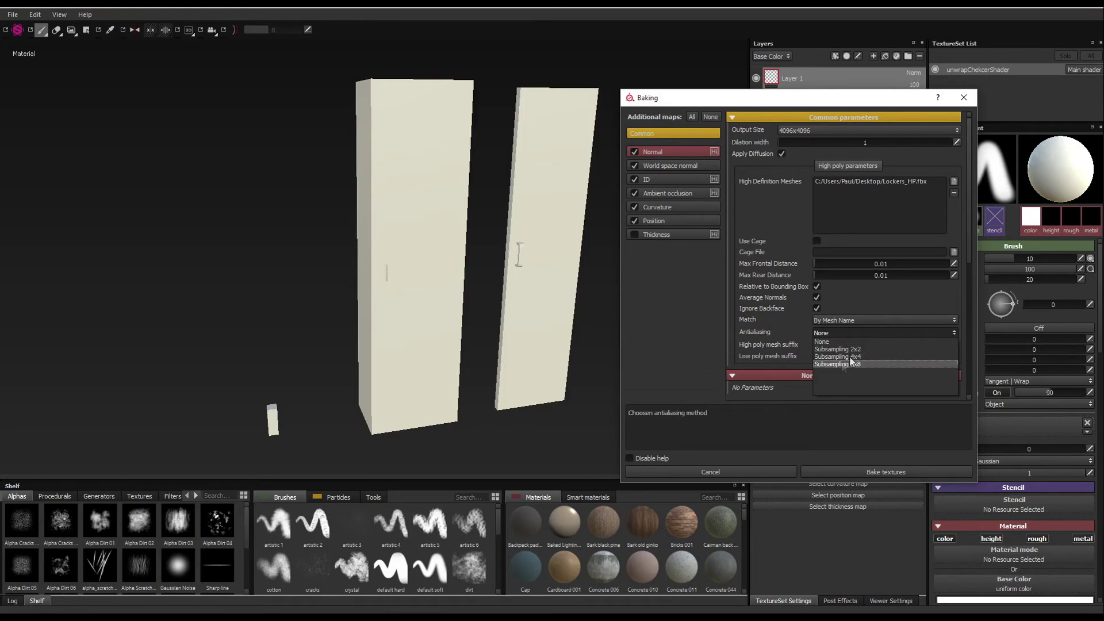
{"action": "left_click", "coordinate": [840, 361]}
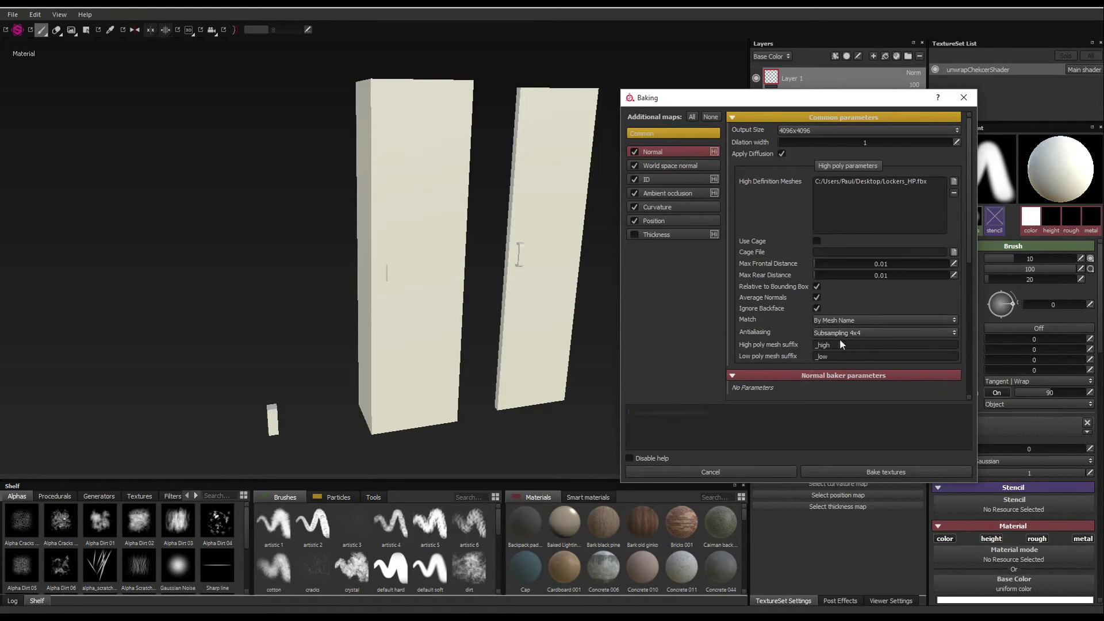
{"action": "scroll", "coordinate": [845, 336], "scroll_direction": "down", "scroll_amount": 1}
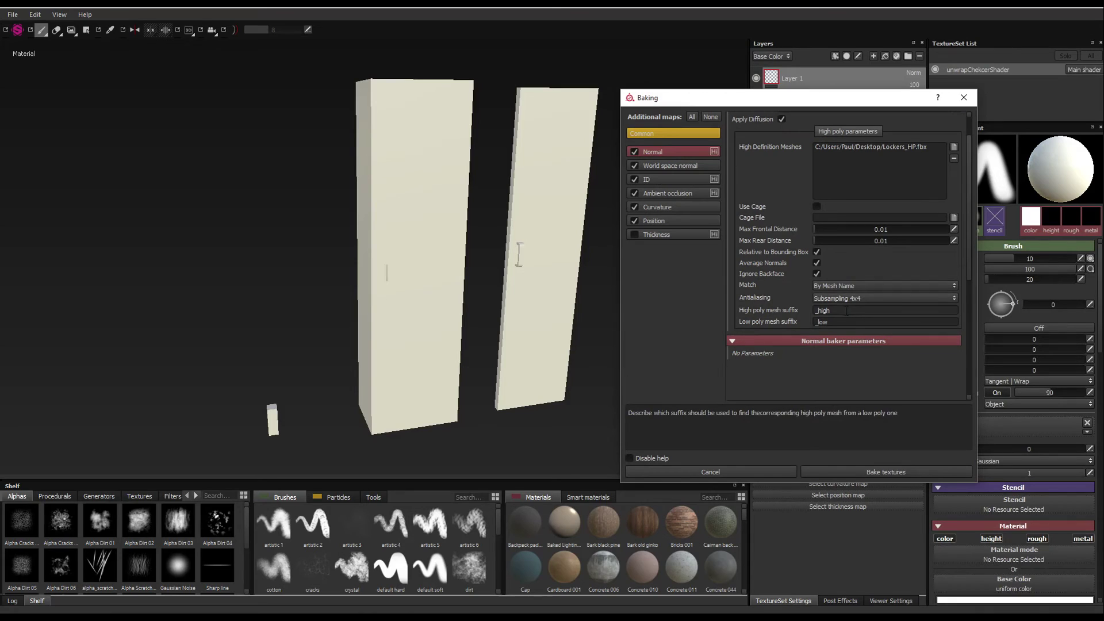
{"action": "left_click", "coordinate": [828, 322]}
{"action": "scroll", "coordinate": [795, 309], "scroll_direction": "up", "scroll_amount": 1}
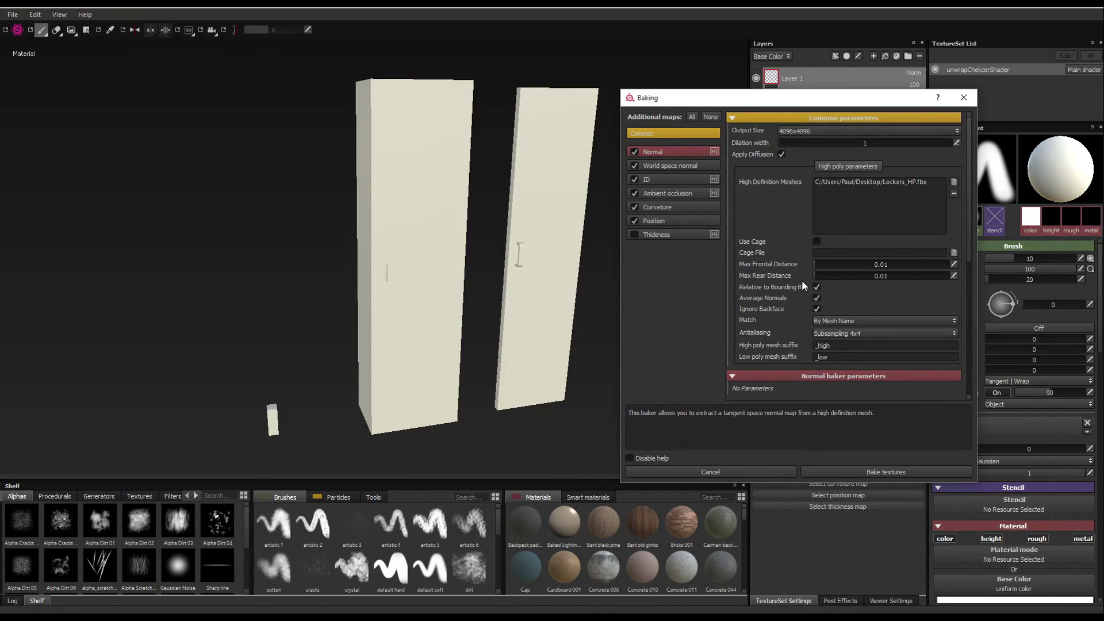
{"action": "left_click", "coordinate": [871, 472]}
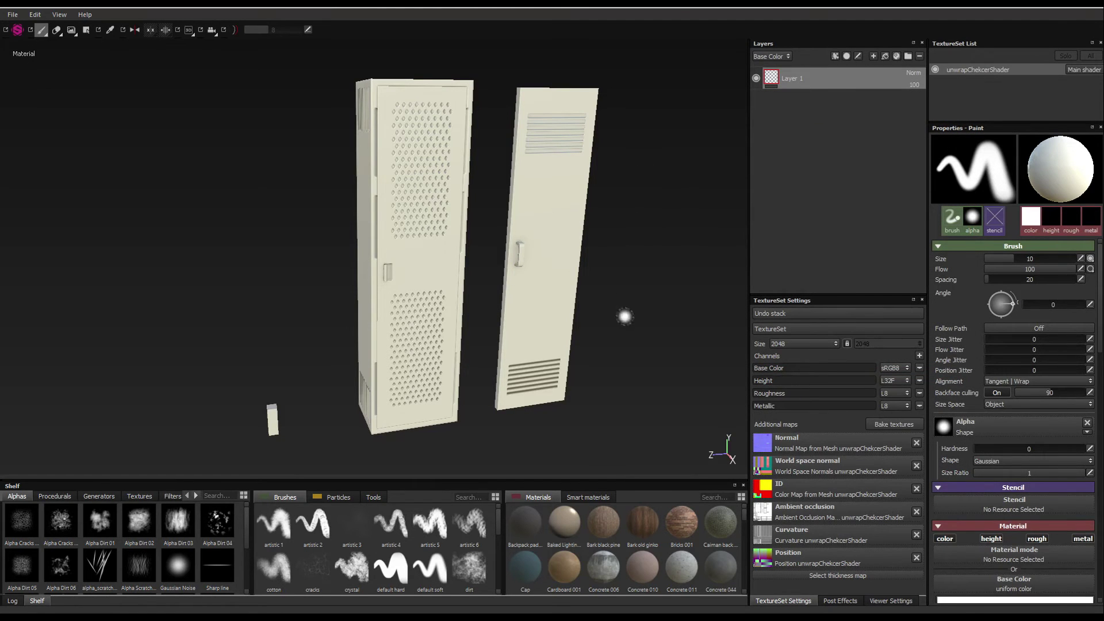
Show the baked maps in the shelf Textures and orbit to inspect the perforated and vented doors
{"action": "left_click_drag", "start_coordinate": [651, 312], "coordinate": [616, 298], "text": "alt"}
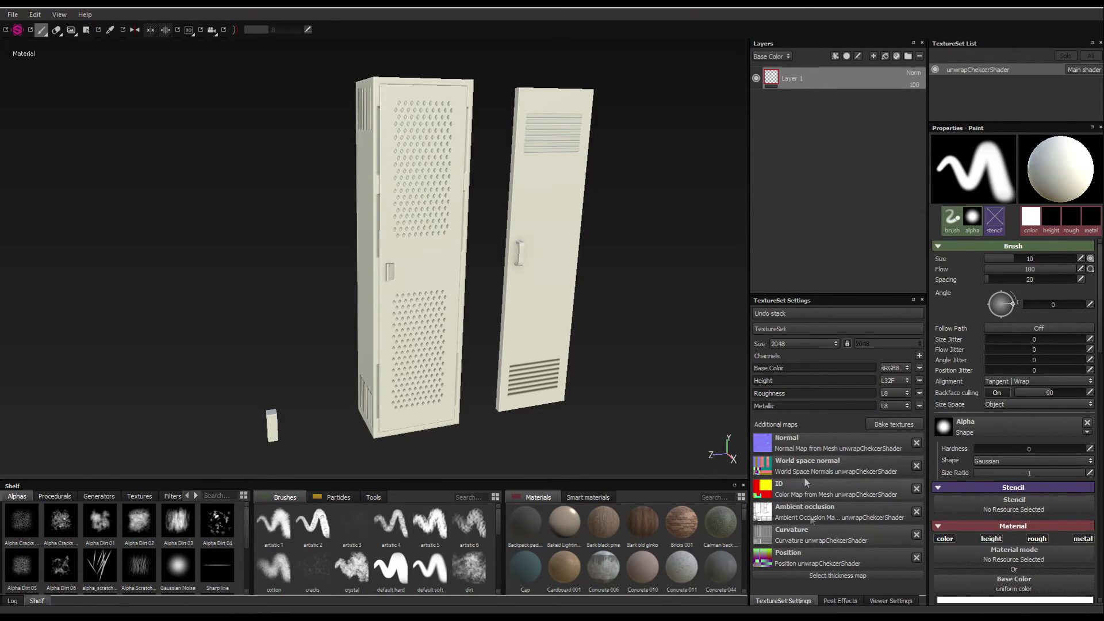
{"action": "left_click", "coordinate": [139, 496]}
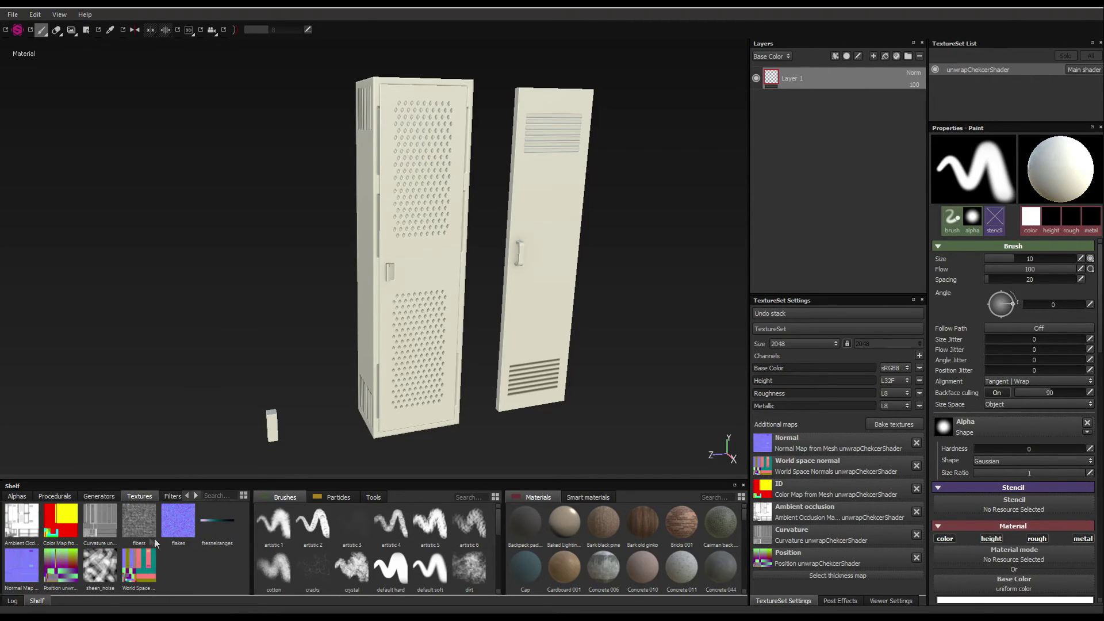
{"action": "left_click_drag", "start_coordinate": [271, 276], "coordinate": [326, 291], "text": "alt"}
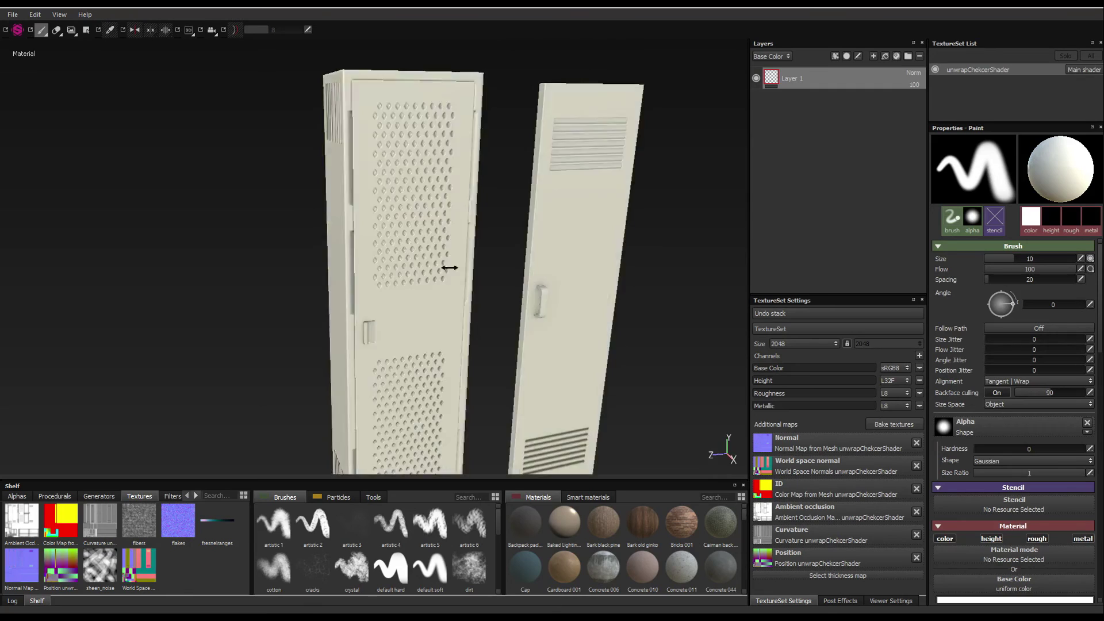
{"action": "left_click_drag", "start_coordinate": [529, 338], "coordinate": [413, 258], "text": "alt"}
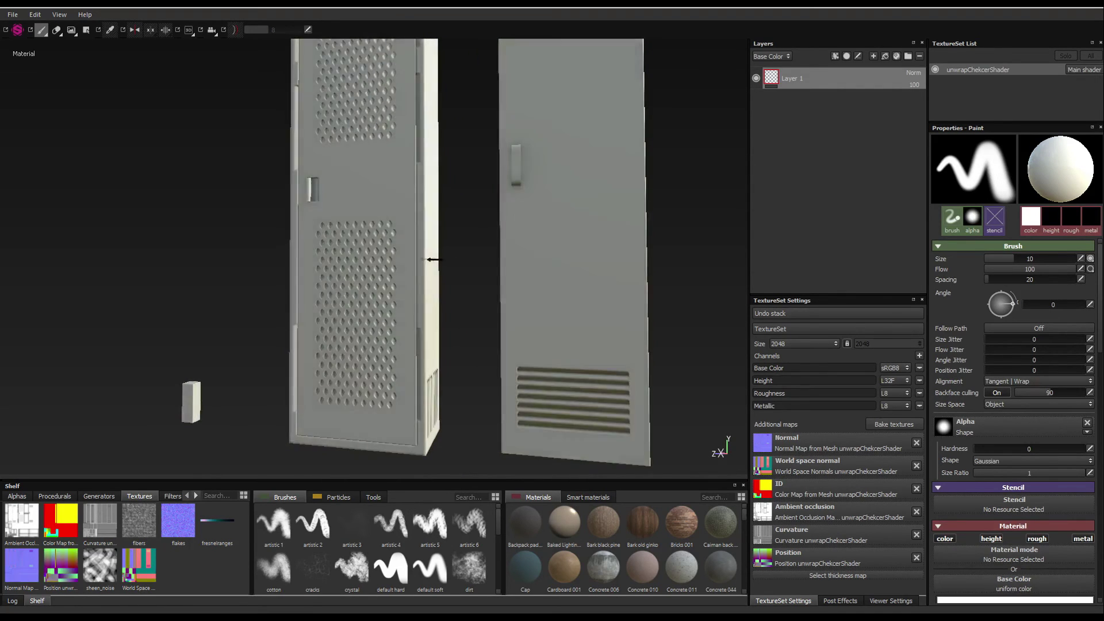
{"action": "left_click_drag", "start_coordinate": [488, 278], "coordinate": [443, 273], "text": "alt"}
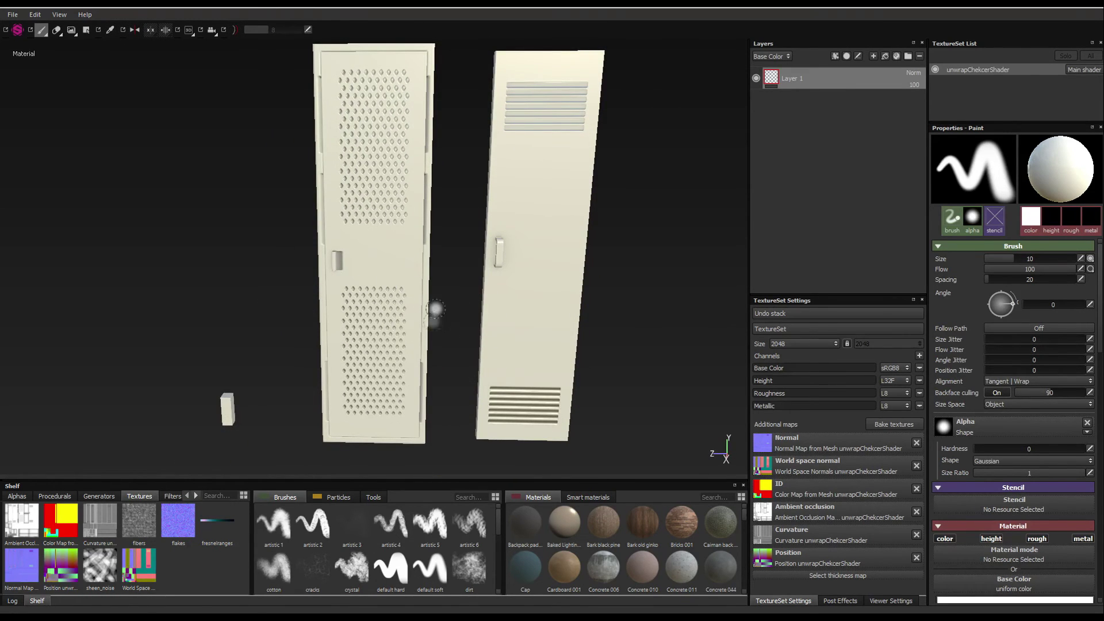
{"action": "mouse_move", "coordinate": [431, 316]}
{"action": "left_mouse_down", "text": "alt"}
{"action": "mouse_move", "coordinate": [394, 328]}
{"action": "mouse_move", "coordinate": [431, 328]}
{"action": "mouse_move", "coordinate": [374, 261]}
{"action": "mouse_move", "coordinate": [443, 310]}
{"action": "mouse_move", "coordinate": [552, 247]}
{"action": "mouse_move", "coordinate": [457, 241]}
{"action": "mouse_move", "coordinate": [443, 253]}
{"action": "left_mouse_up", "text": "alt"}
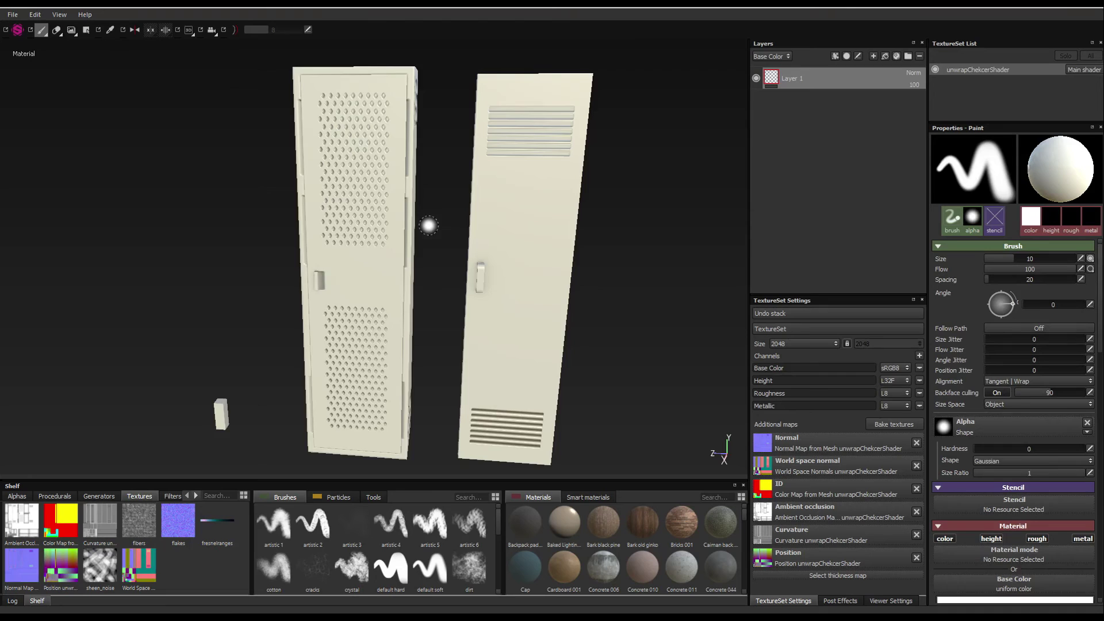
{"action": "left_click_drag", "start_coordinate": [426, 224], "coordinate": [441, 234], "text": "alt"}
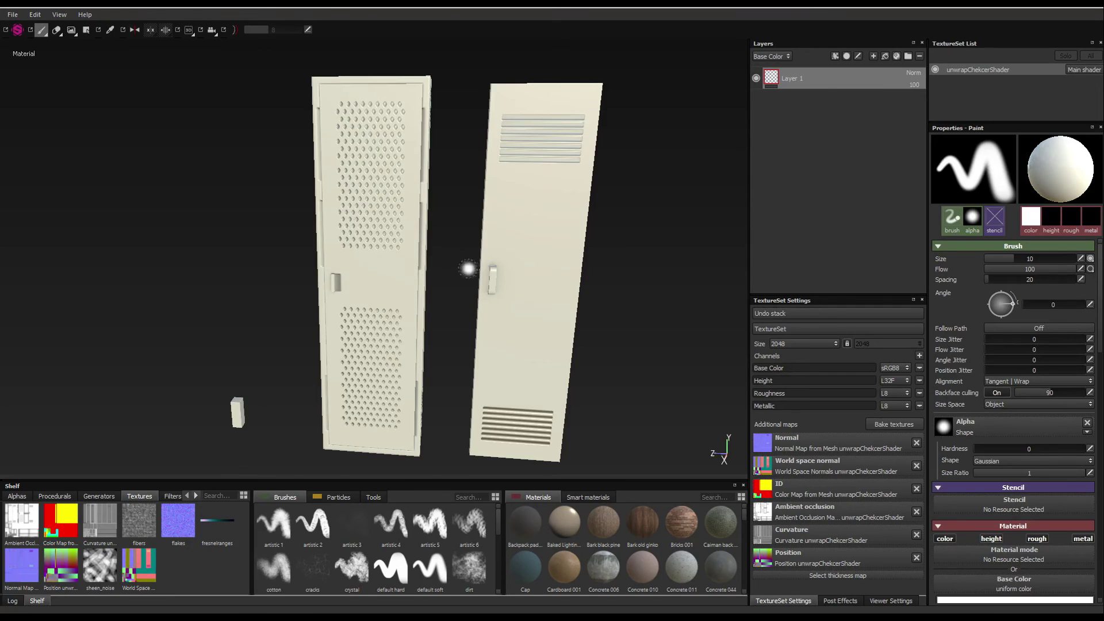
{"action": "left_click_drag", "start_coordinate": [468, 269], "coordinate": [485, 273], "text": "alt"}
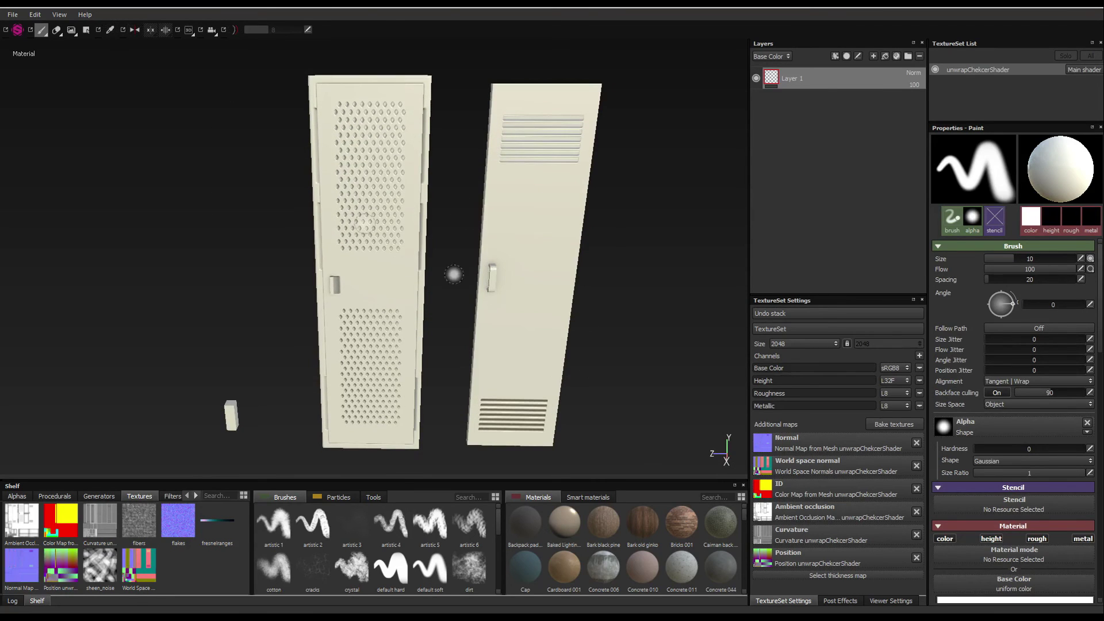
Swap the project mesh to Lockers_LP_Complete.fbx via Project configuration, loading full locker units with bodies and legs
{"action": "left_click", "coordinate": [12, 15]}
{"action": "mouse_move", "coordinate": [35, 14]}
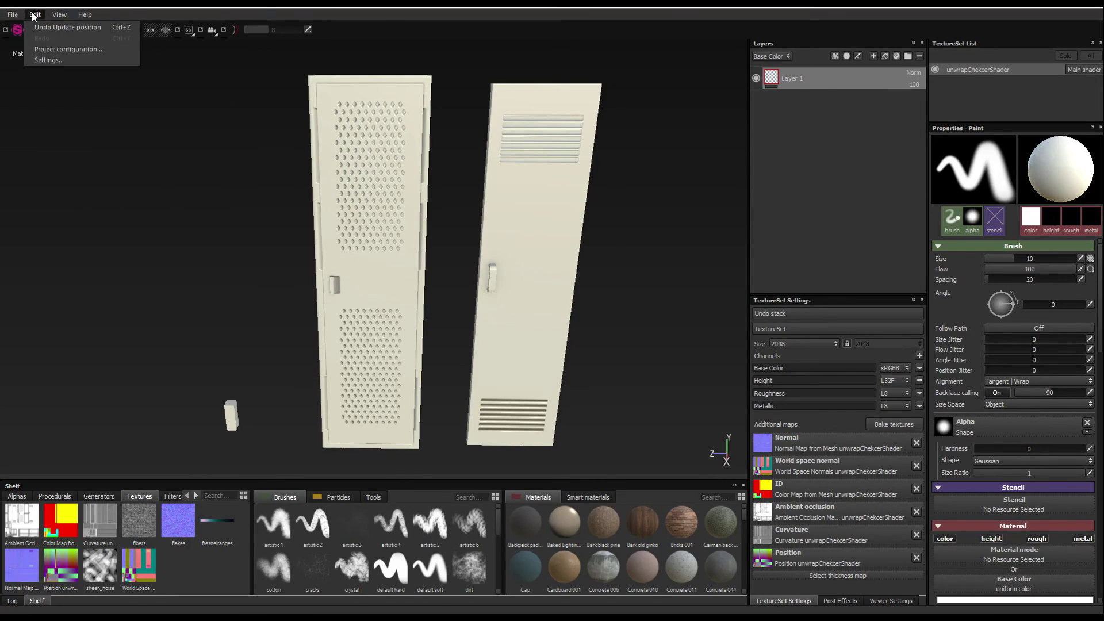
{"action": "left_click", "coordinate": [55, 48]}
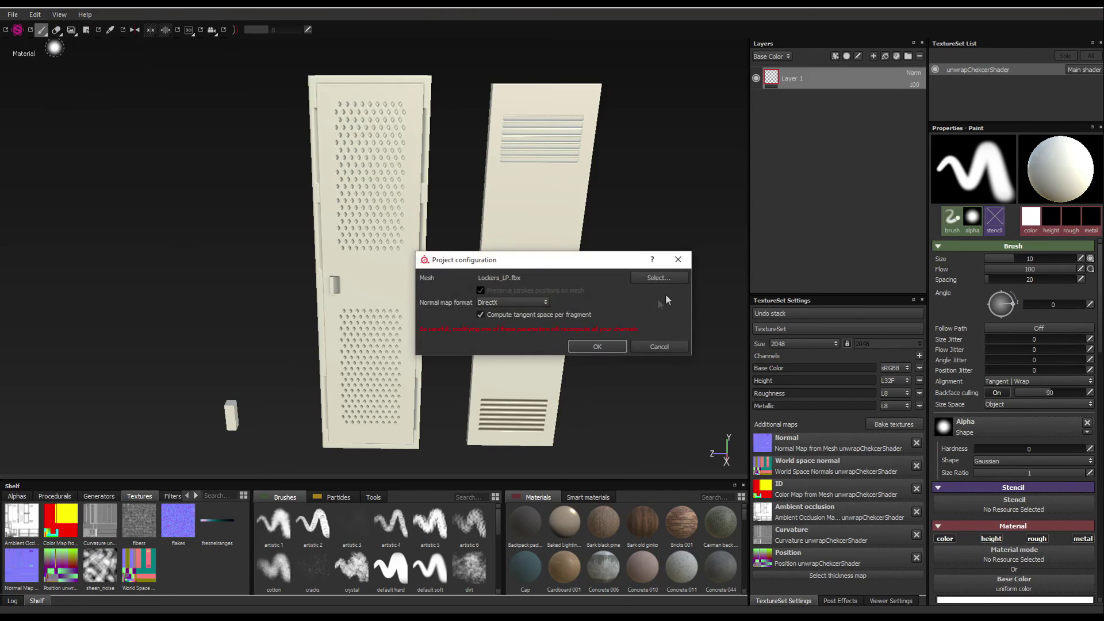
{"action": "left_click", "coordinate": [658, 277]}
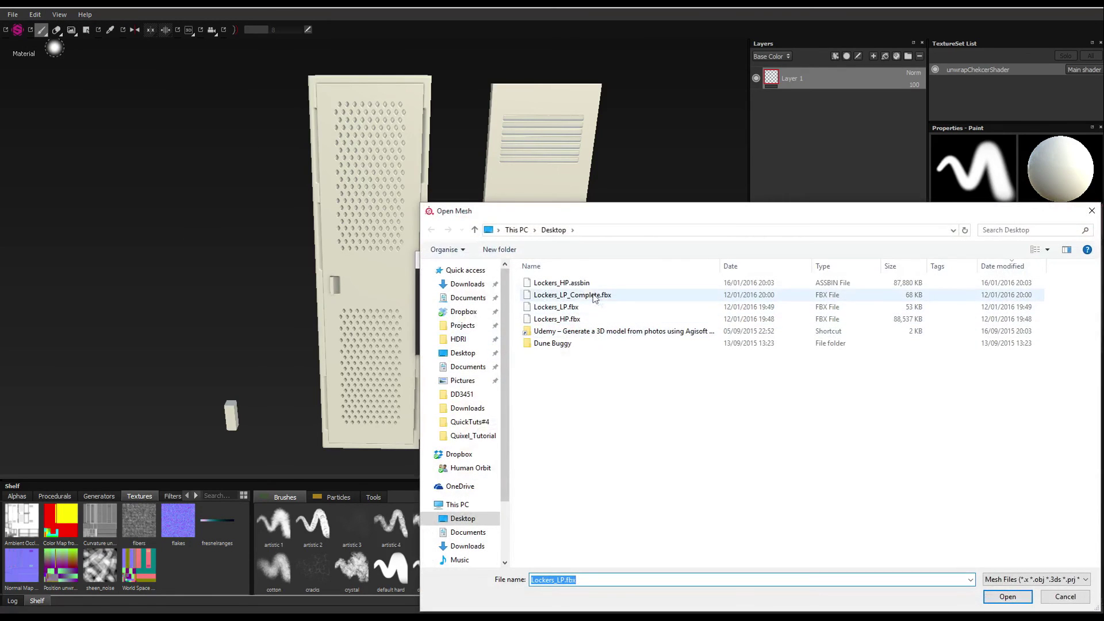
{"action": "double_click", "coordinate": [578, 296]}
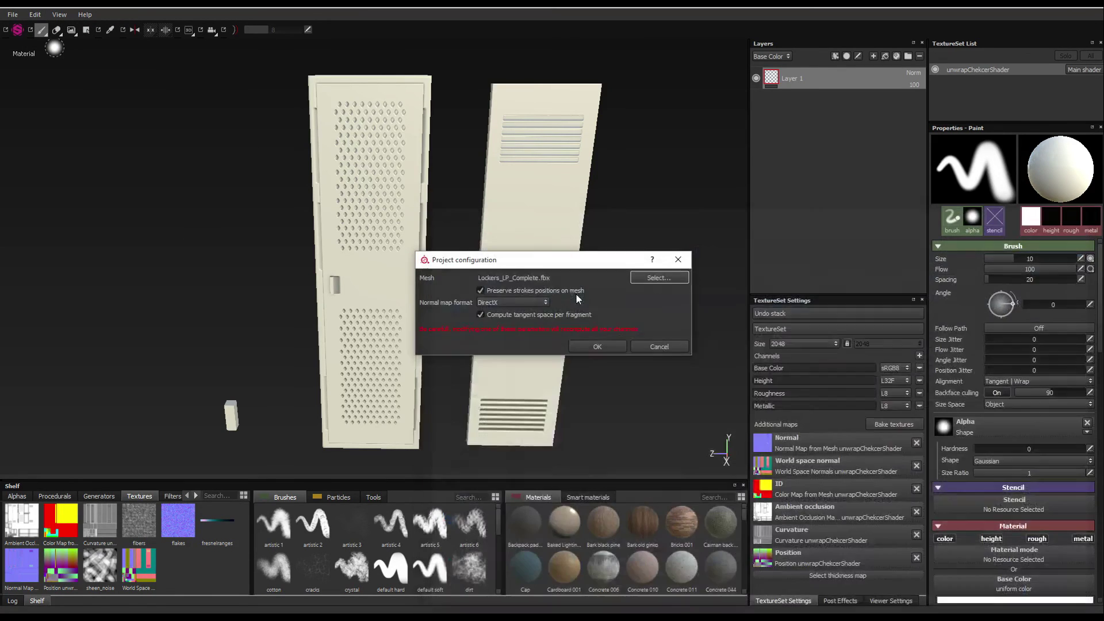
{"action": "left_click", "coordinate": [597, 346]}
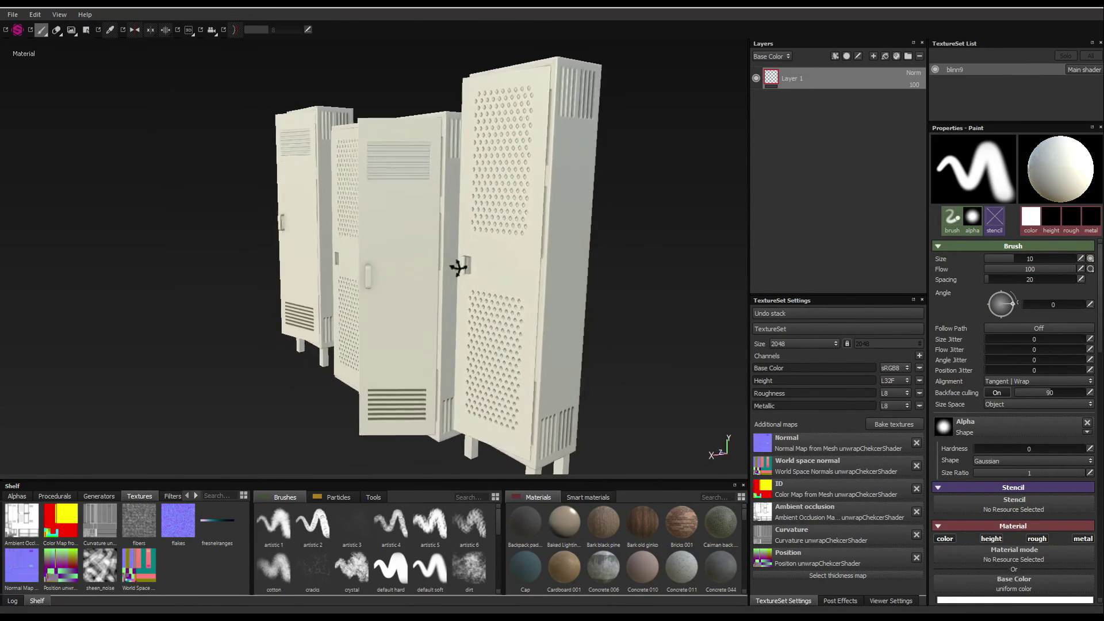